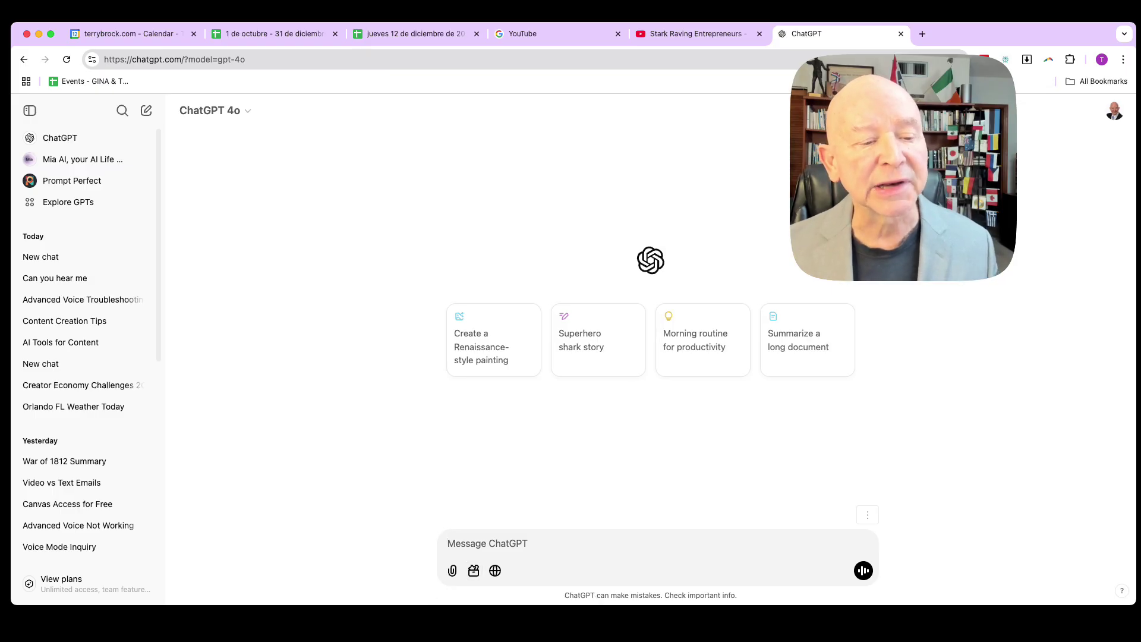
{"action": "left_click", "coordinate": [448, 556]}
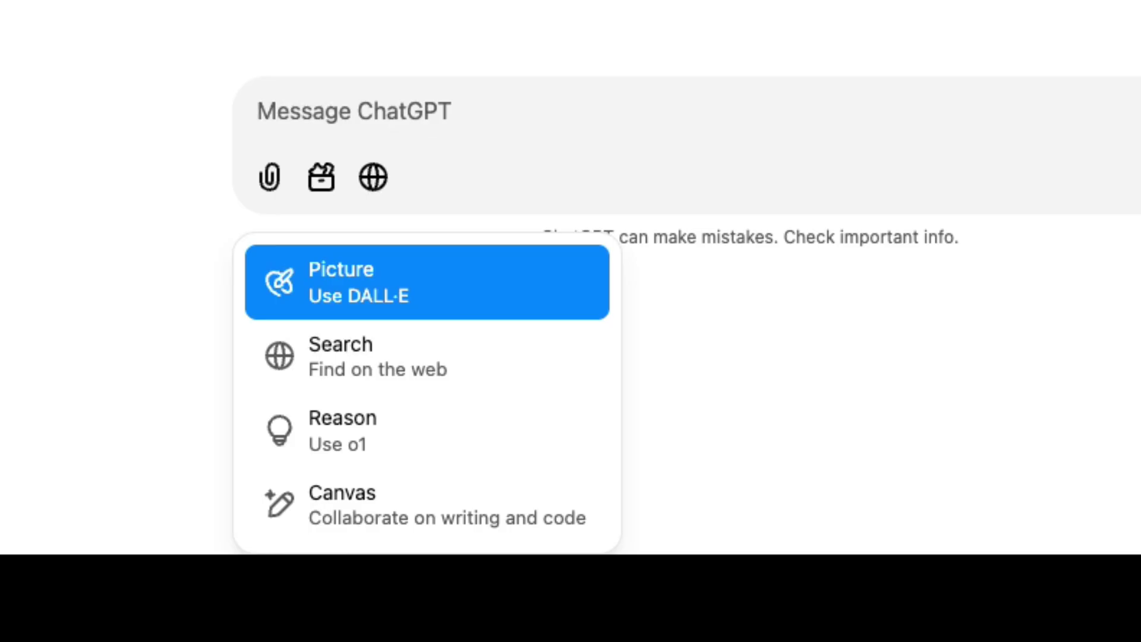
{"action": "key", "text": "Down"}
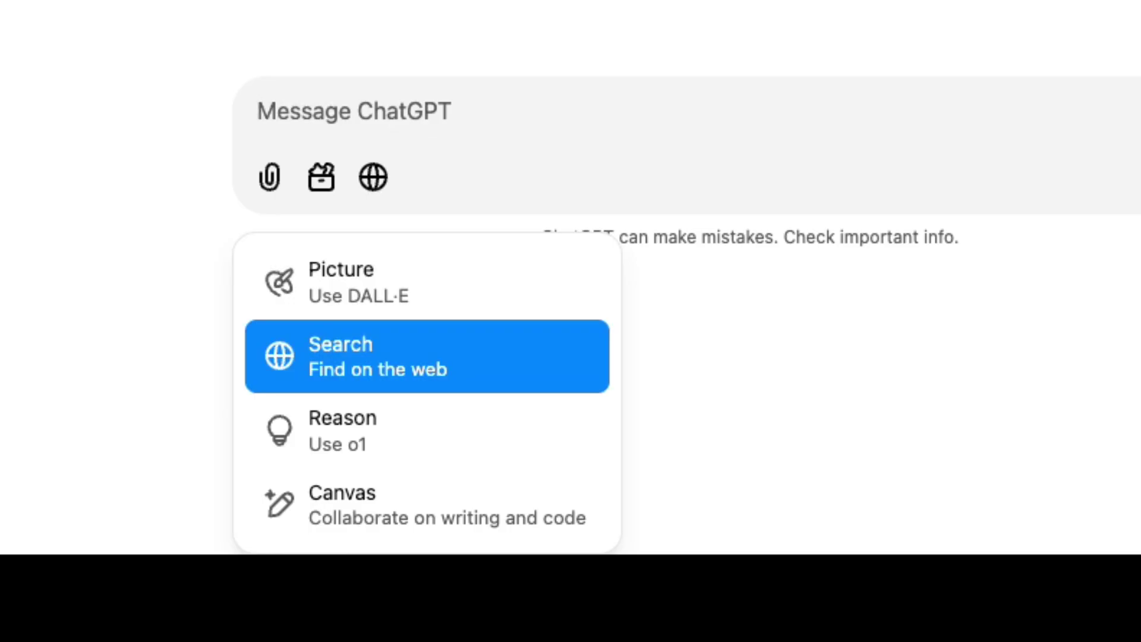
{"action": "key", "text": "Down"}
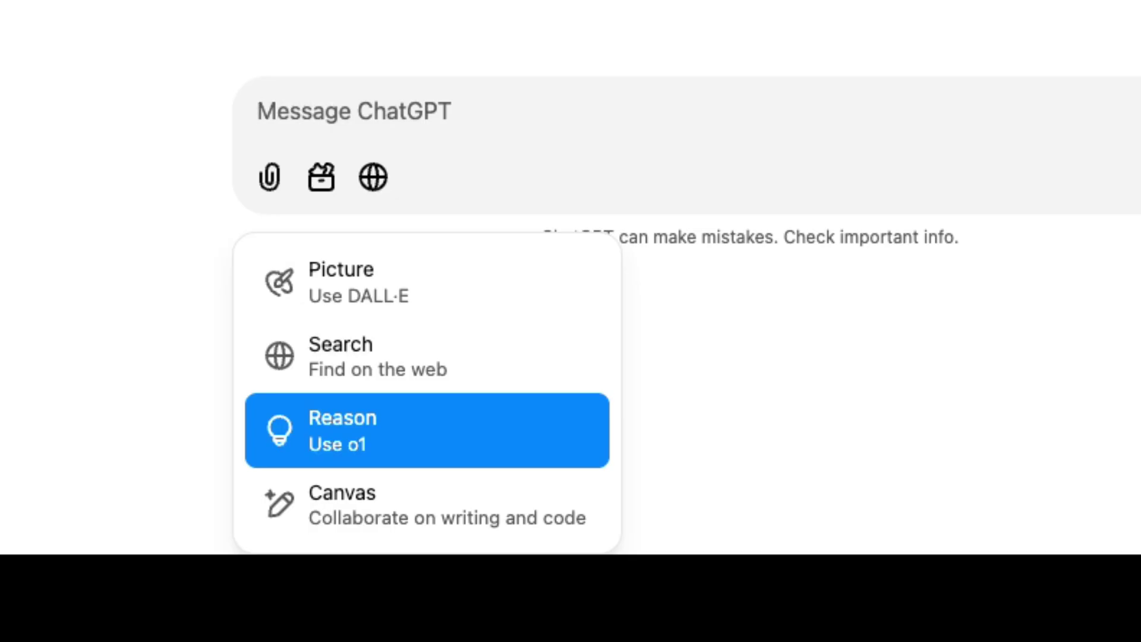
{"action": "key", "text": "Down"}
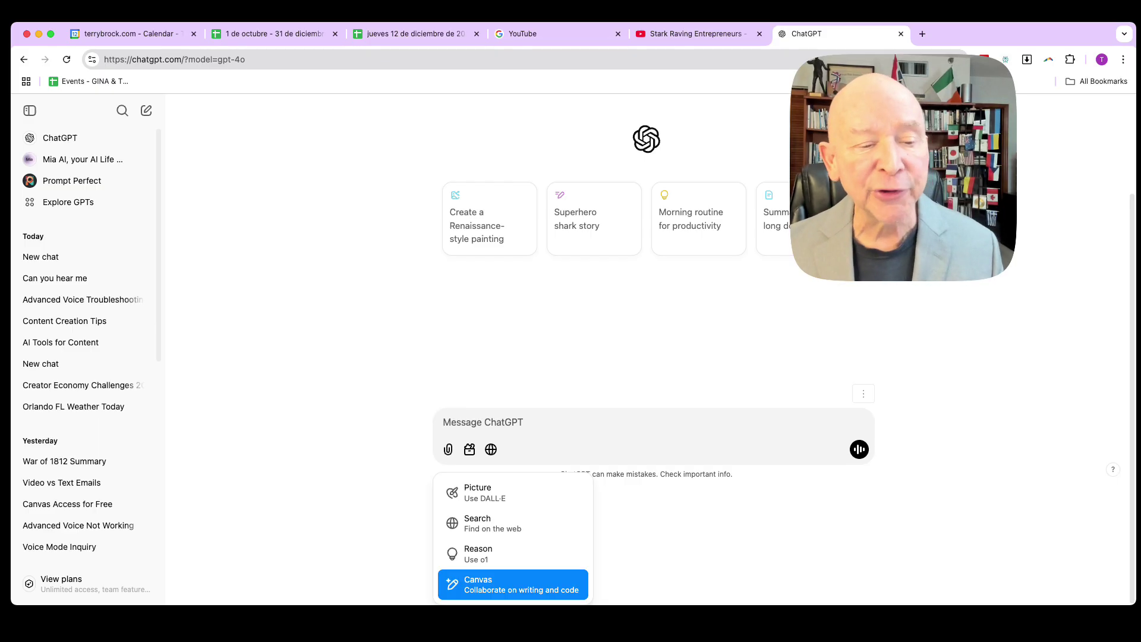
Re-apply the Canvas tool to the new message from the / tool menu.
{"action": "key", "text": "Return"}
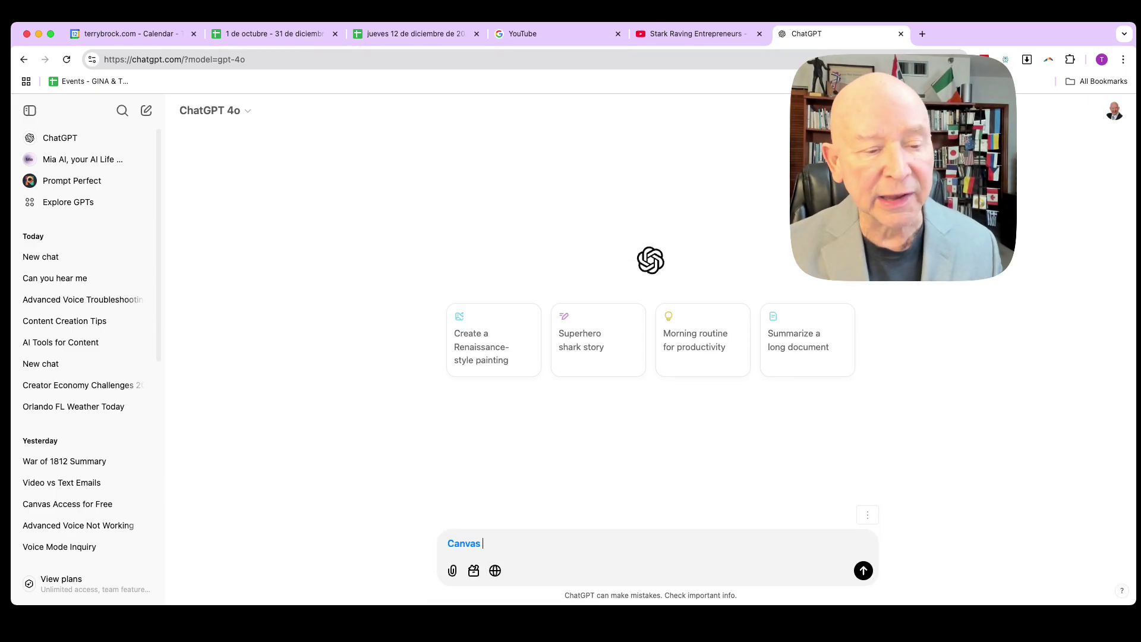
{"action": "key", "text": "BackSpace"}
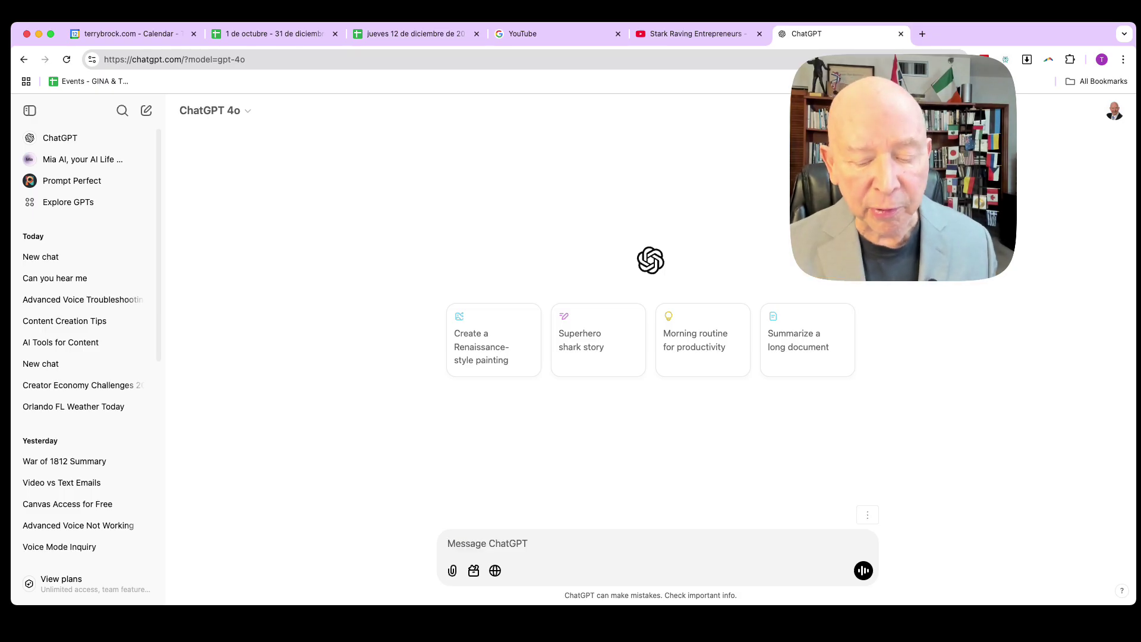
{"action": "type", "text": "/"}
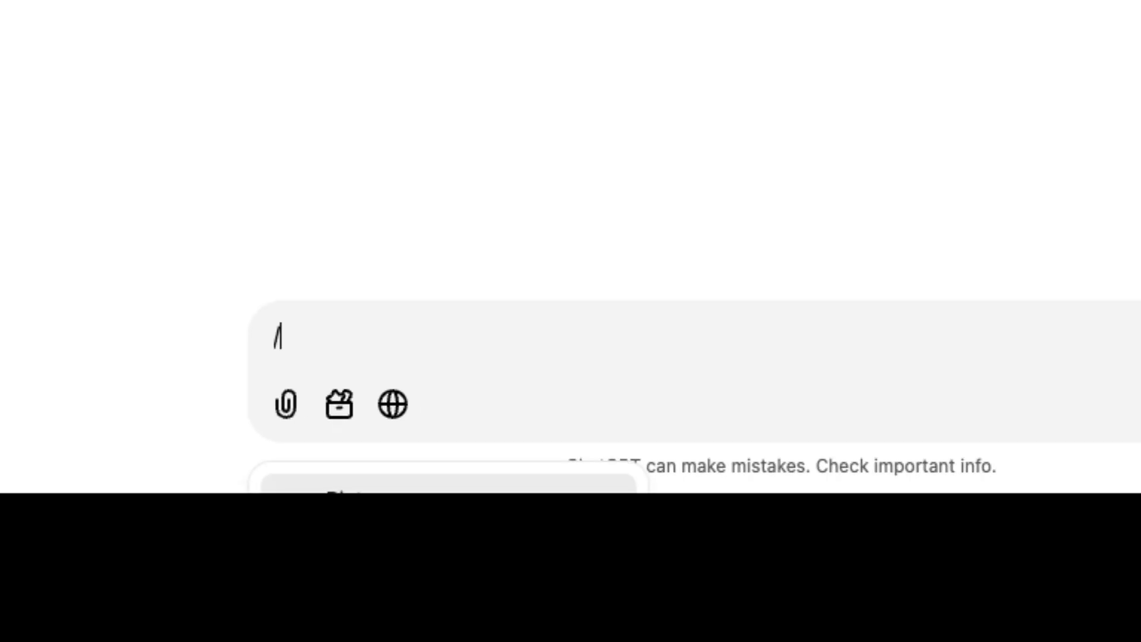
{"action": "key", "text": "Down"}
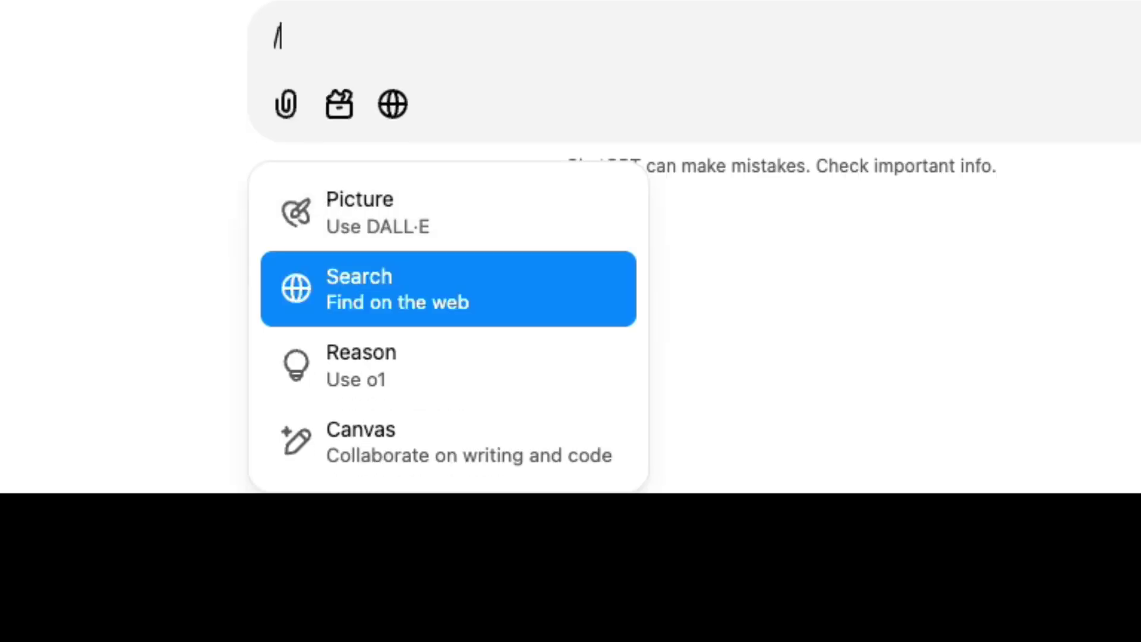
{"action": "key", "text": "Up"}
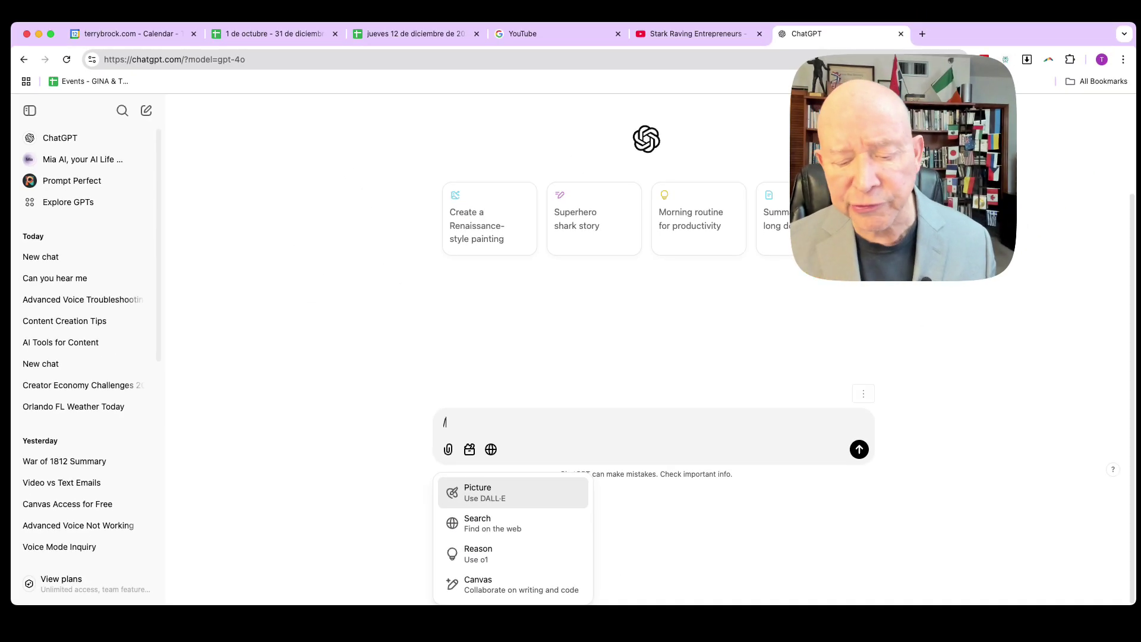
{"action": "key", "text": "Down"}
{"action": "key", "text": "Down"}
{"action": "key", "text": "Down"}
{"action": "key", "text": "Return"}
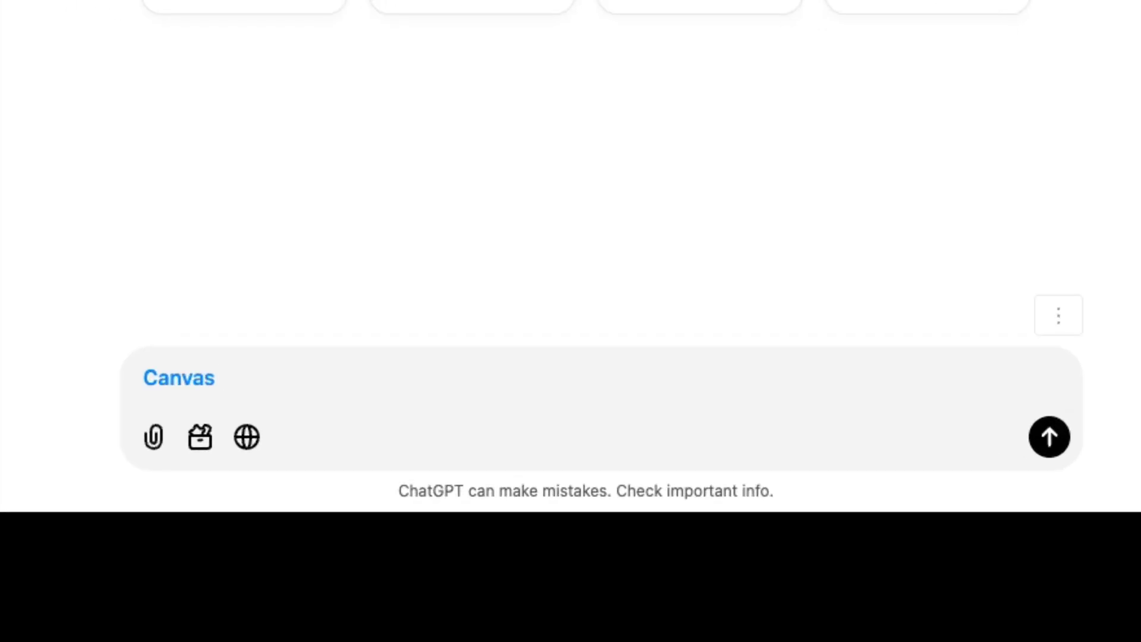
Dictate a prompt for a relationship-marketing story on five ways AI helps content entrepreneurs.
{"action": "key", "text": "fn"}
{"action": "key", "text": "fn"}
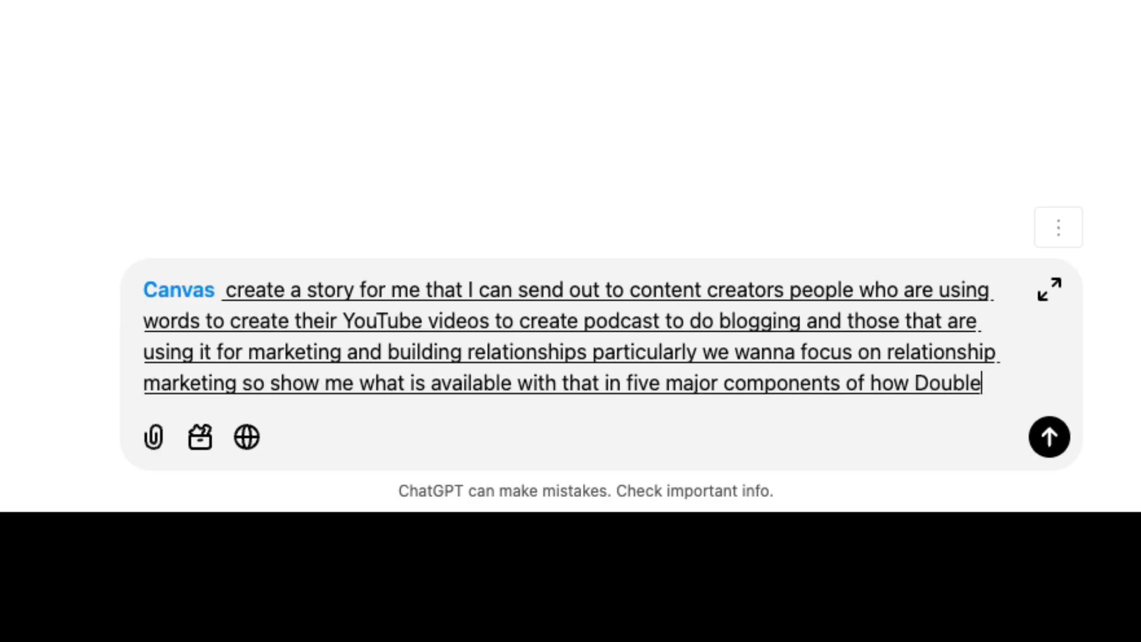
{"action": "key", "text": "BackSpace"}
{"action": "key", "text": "BackSpace"}
{"action": "key", "text": "BackSpace"}
{"action": "key", "text": "BackSpace"}
{"action": "key", "text": "BackSpace"}
{"action": "key", "text": "BackSpace"}
{"action": "type", "text": "AI can help out content an"}
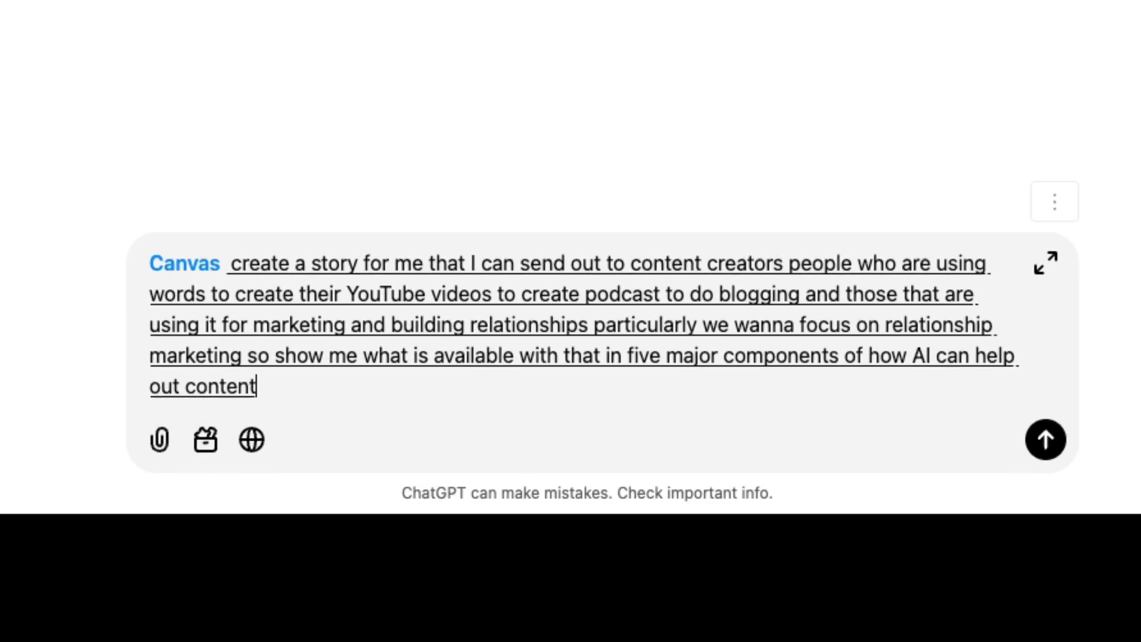
{"action": "key", "text": "BackSpace"}
{"action": "key", "text": "BackSpace"}
{"action": "type", "text": "entrepreneurs"}
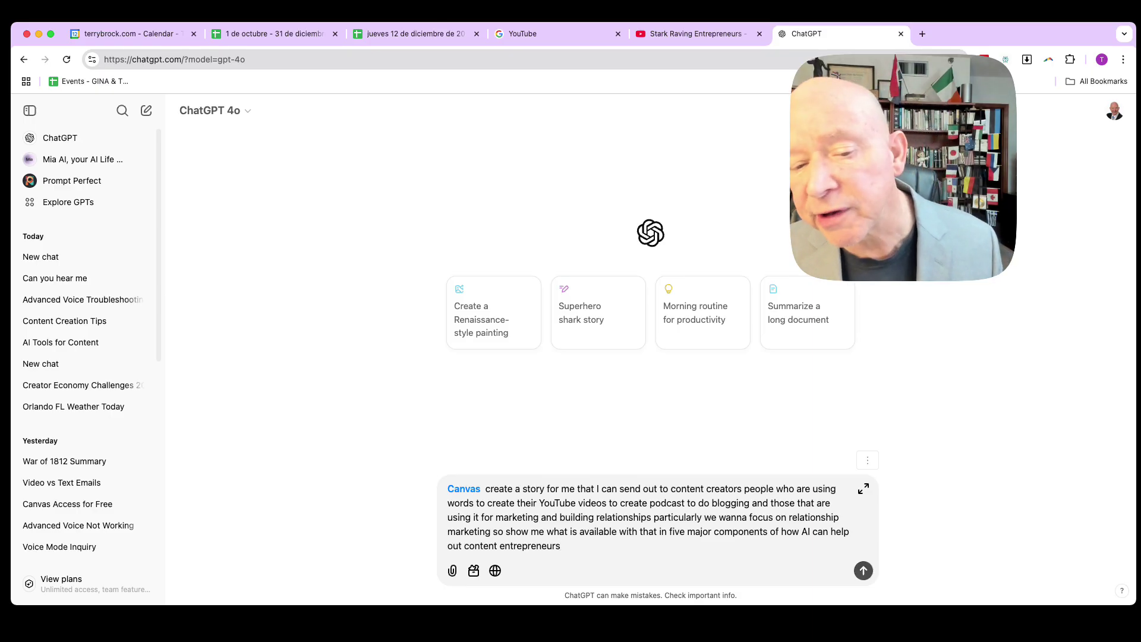
Send the prompt so ChatGPT generates the 'Ai Relationship Marketing' canvas guide.
{"action": "key", "text": "Return"}
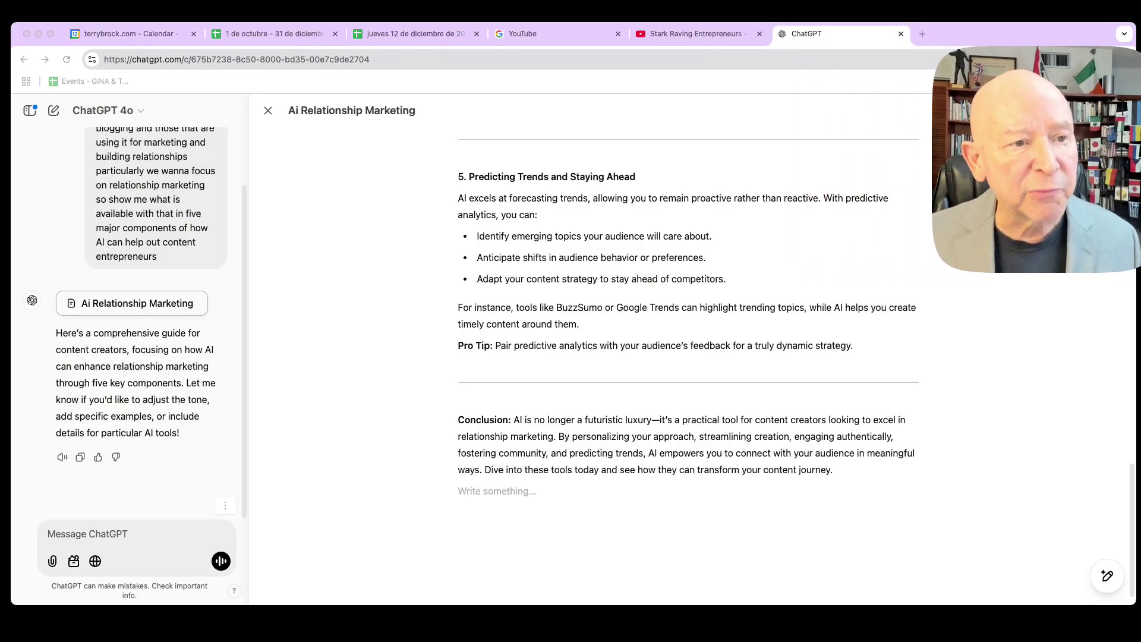
Zoom the canvas page to 125% and scroll down to the Personalization at Scale section.
{"action": "scroll", "coordinate": [688, 356], "scroll_direction": "up", "scroll_amount": 15}
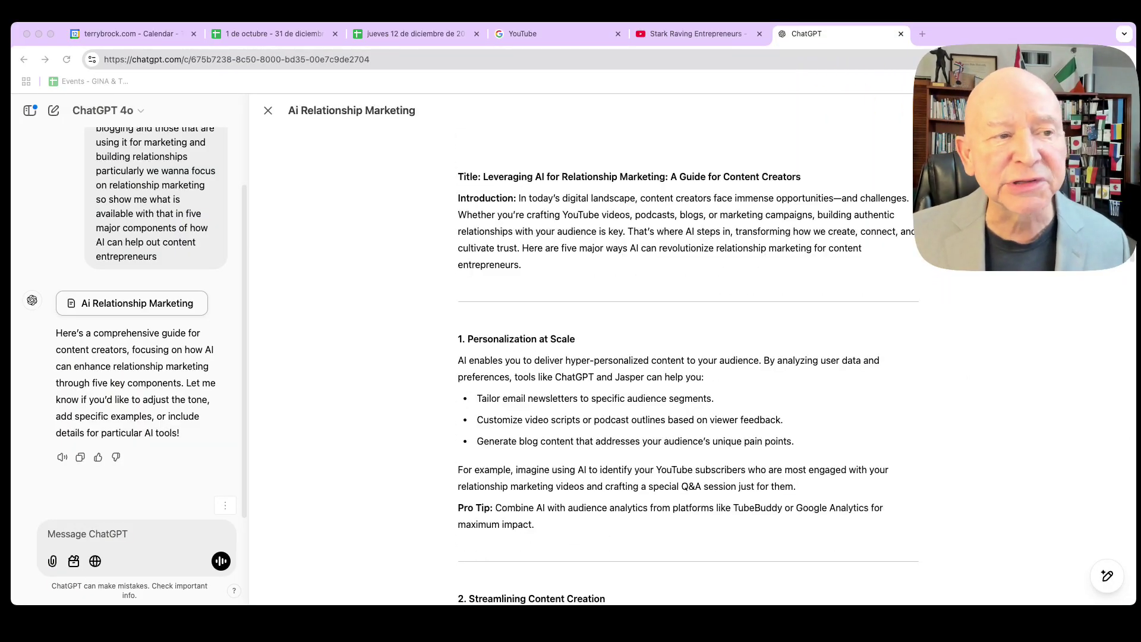
{"action": "left_click", "coordinate": [119, 533]}
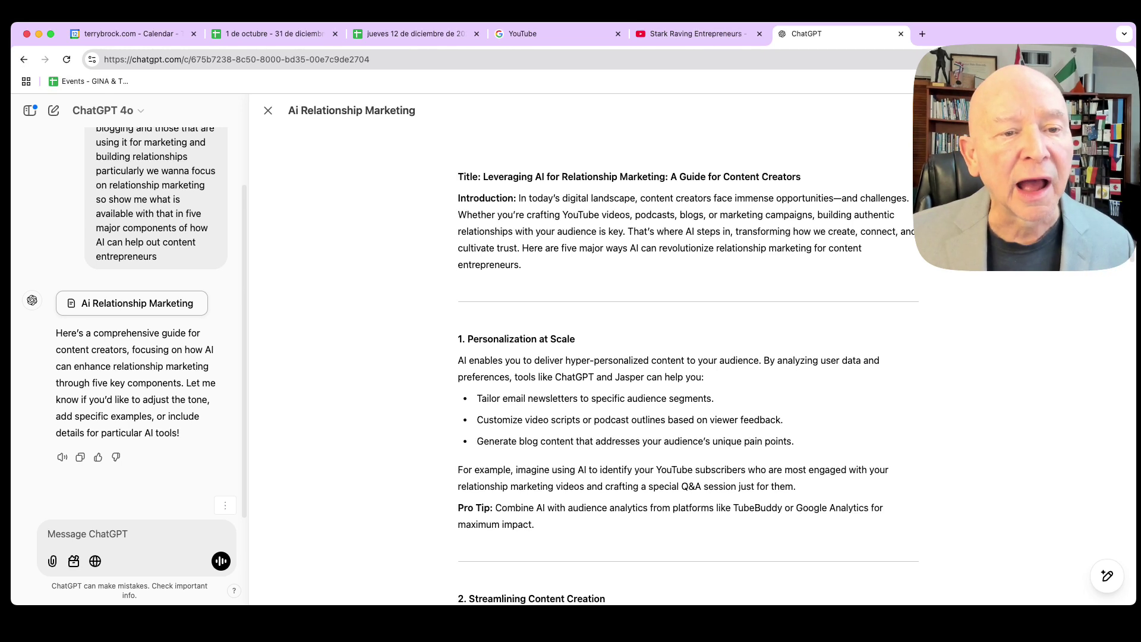
{"action": "left_click_drag", "start_coordinate": [680, 177], "coordinate": [801, 176]}
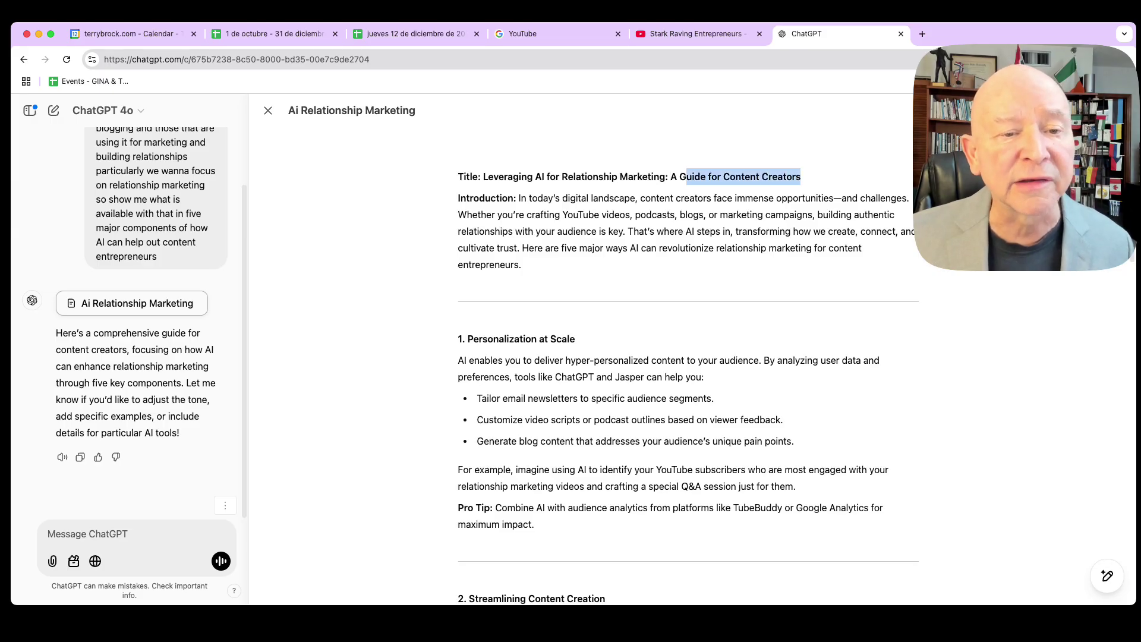
{"action": "left_click", "coordinate": [473, 231]}
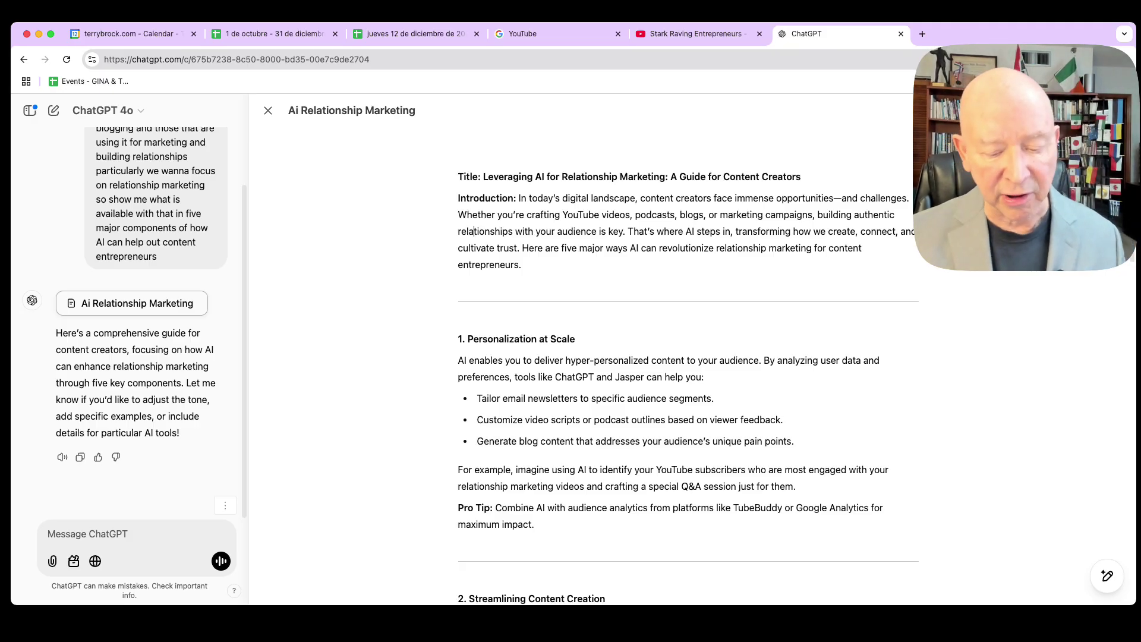
{"action": "key", "text": "super+equal"}
{"action": "key", "text": "super+equal"}
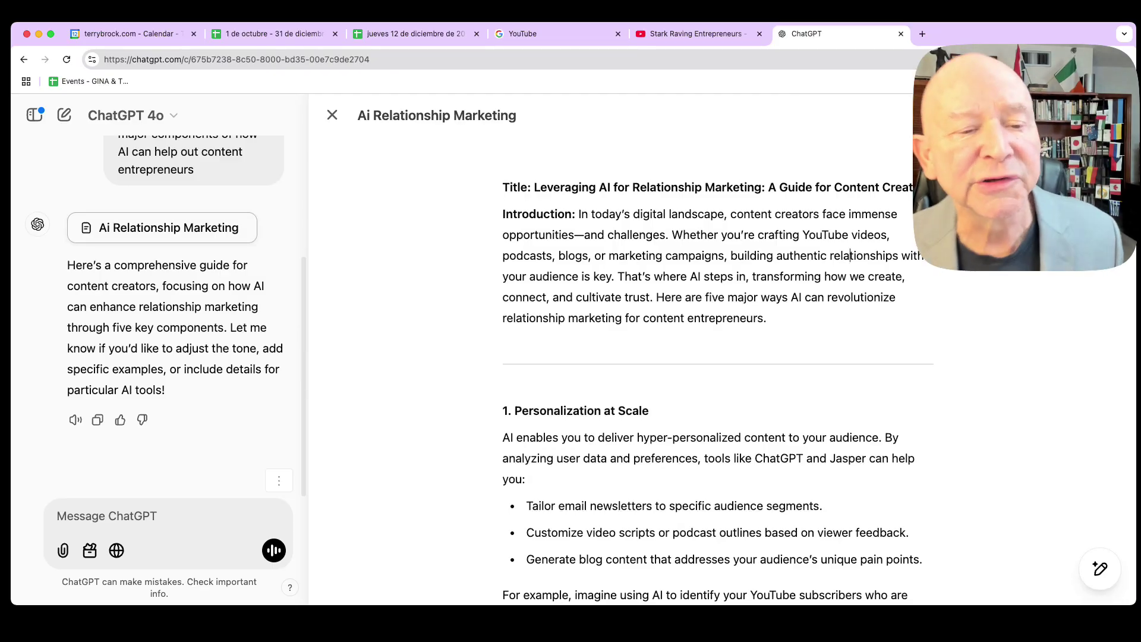
{"action": "scroll", "coordinate": [717, 386], "scroll_direction": "down", "scroll_amount": 5}
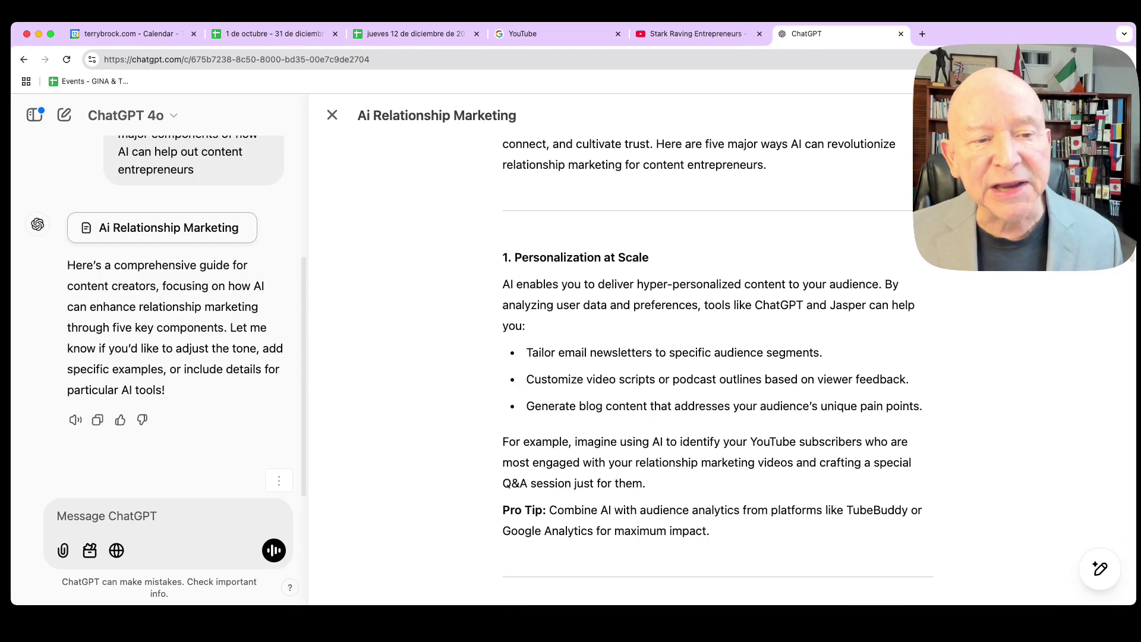
{"action": "scroll", "coordinate": [718, 357], "scroll_direction": "down", "scroll_amount": 3}
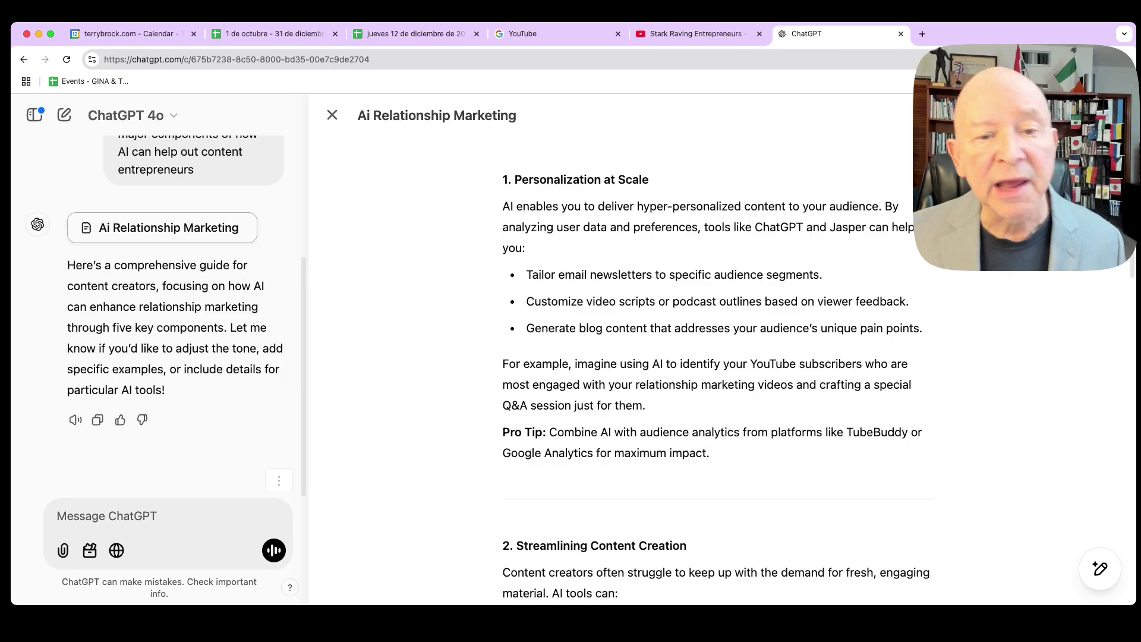
Ask ChatGPT to expand the three Personalization at Scale bullets with 3 more points and examples.
{"action": "left_click", "coordinate": [947, 328]}
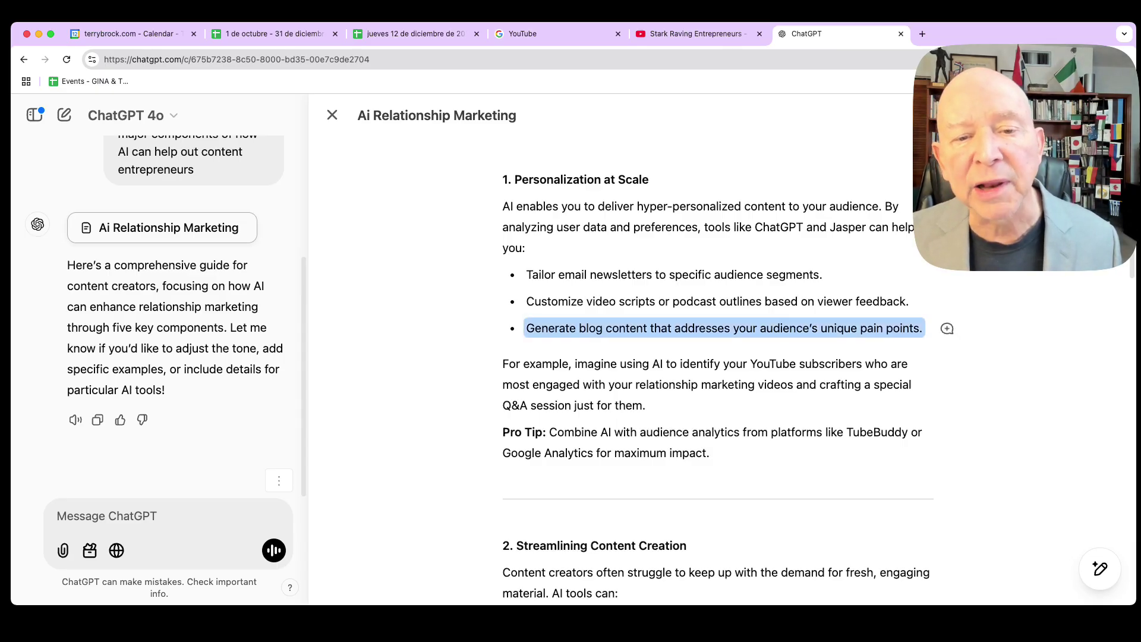
{"action": "left_click", "coordinate": [946, 328]}
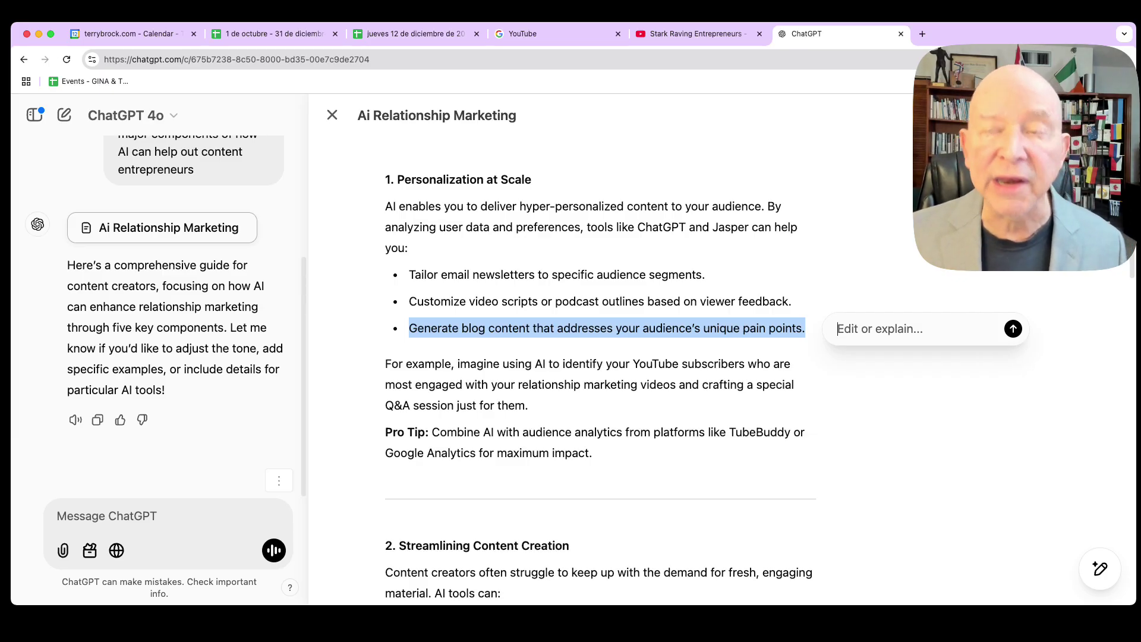
{"action": "key", "text": "Escape"}
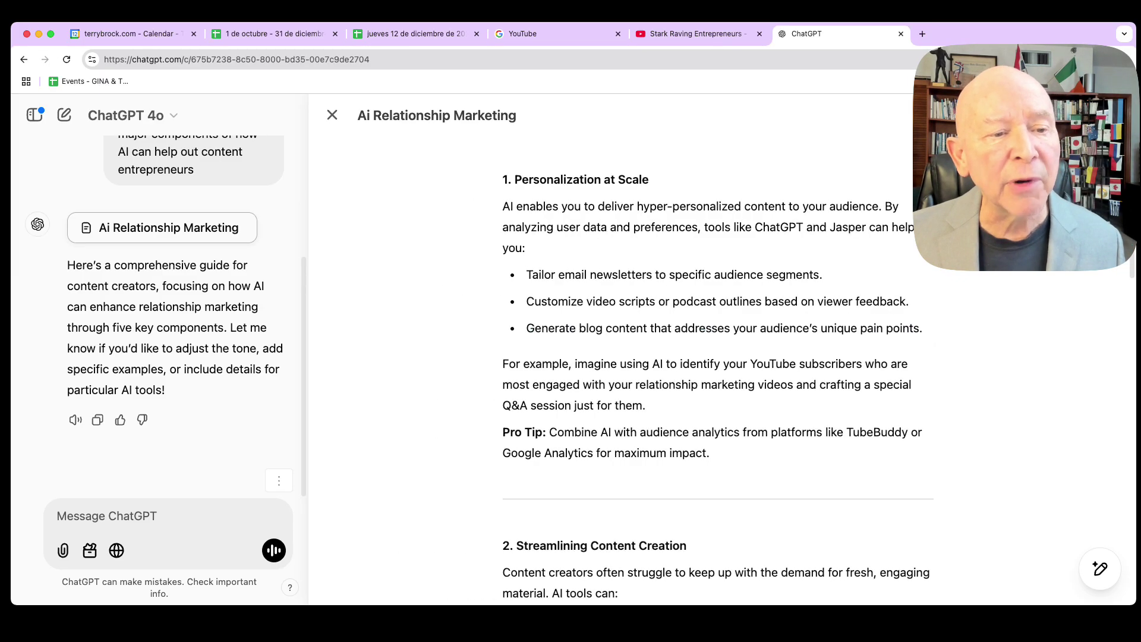
{"action": "left_click_drag", "start_coordinate": [526, 274], "coordinate": [922, 328]}
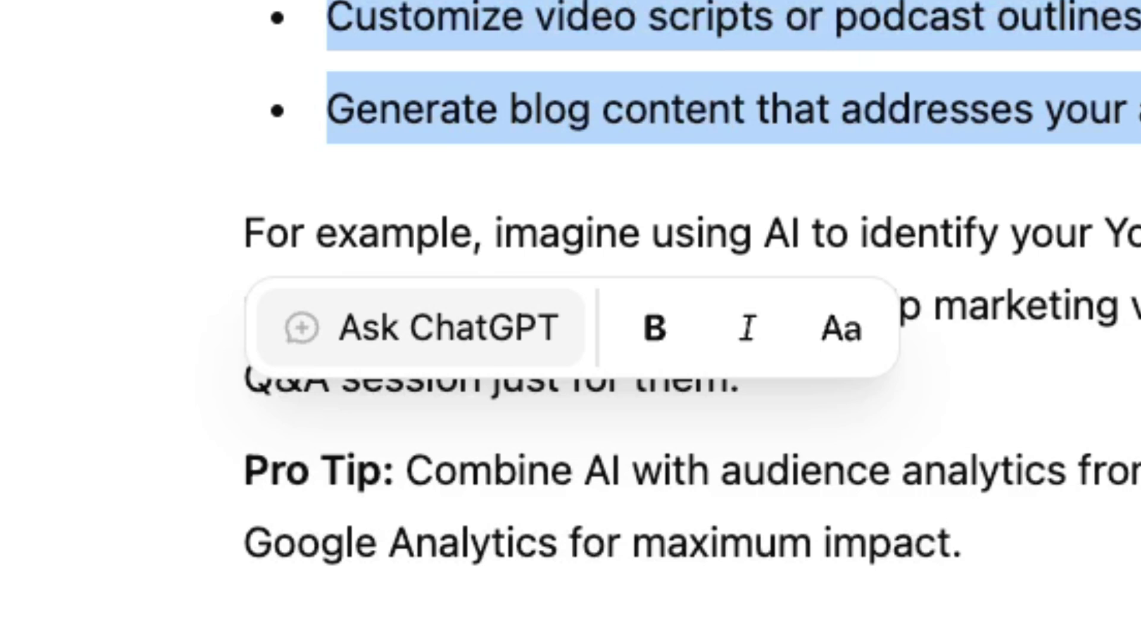
{"action": "left_click", "coordinate": [421, 327]}
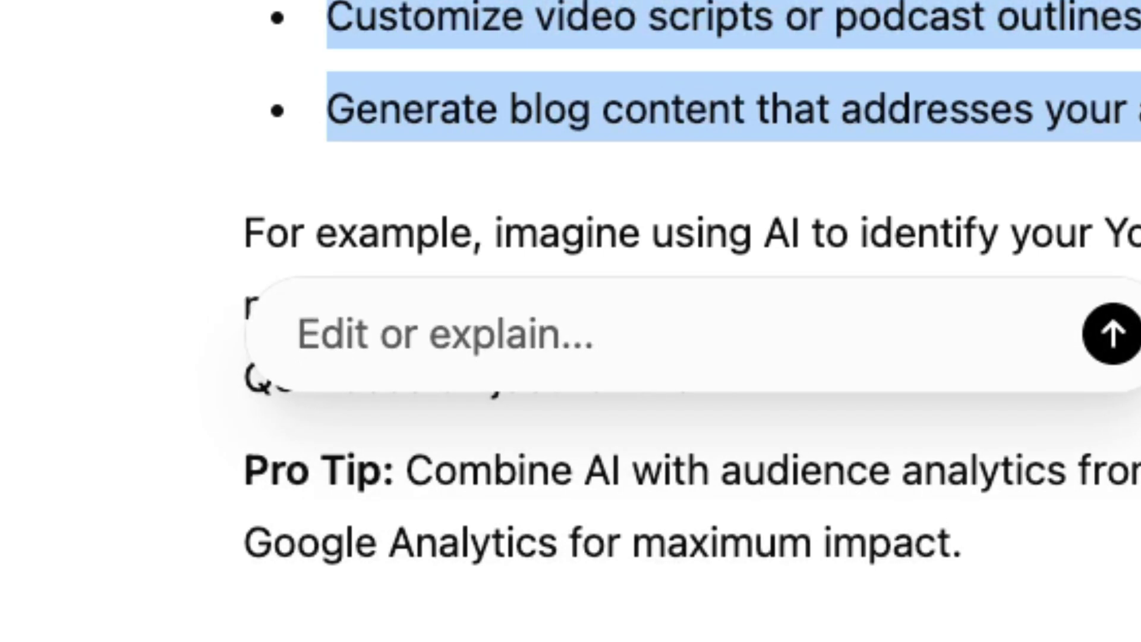
{"action": "type", "text": "expand thi"}
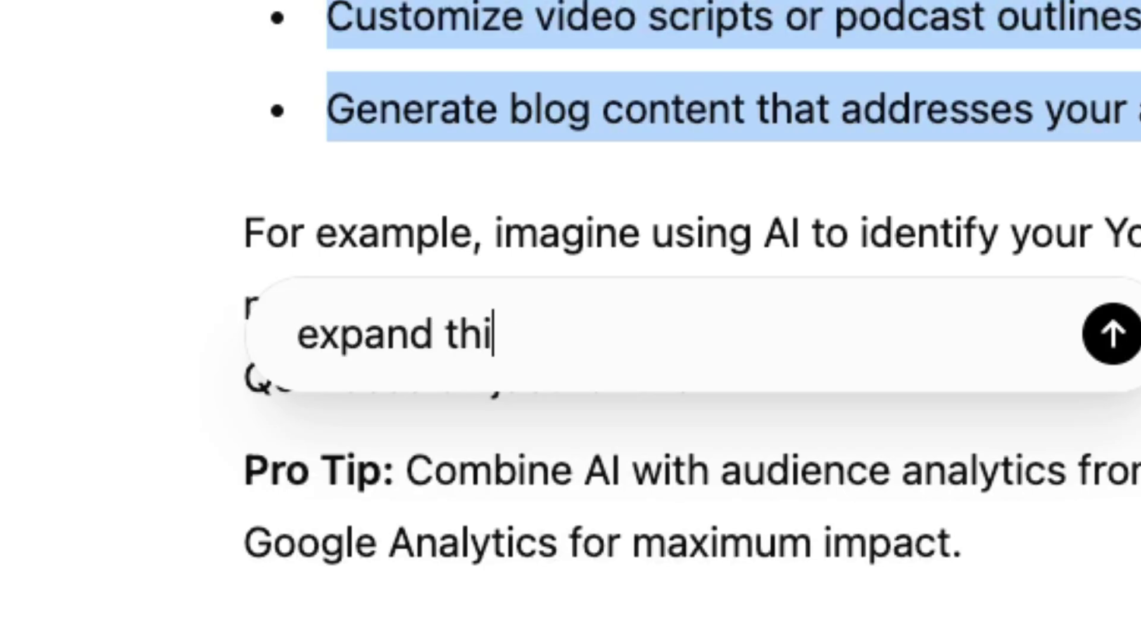
{"action": "type", "text": "s to include 3"}
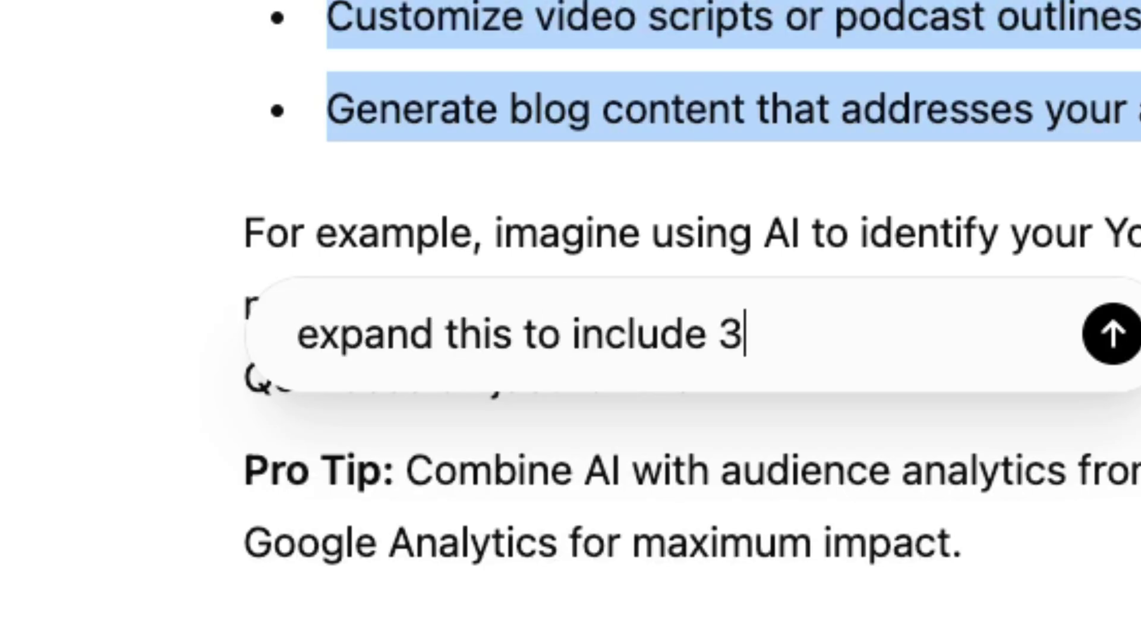
{"action": "type", "text": " additional "}
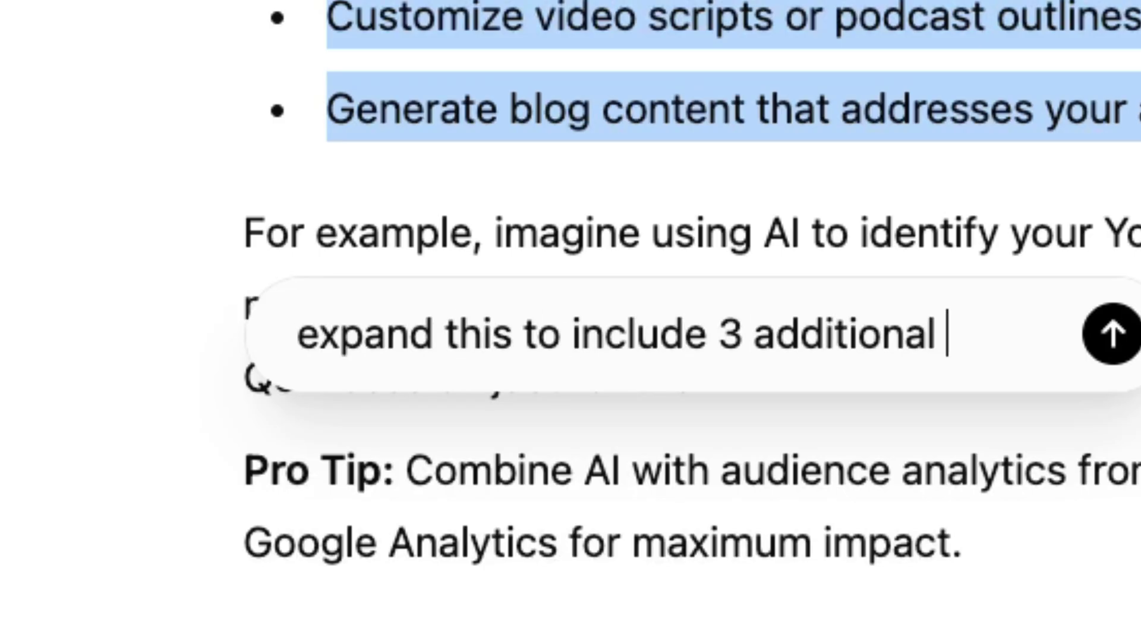
{"action": "type", "text": "points of "}
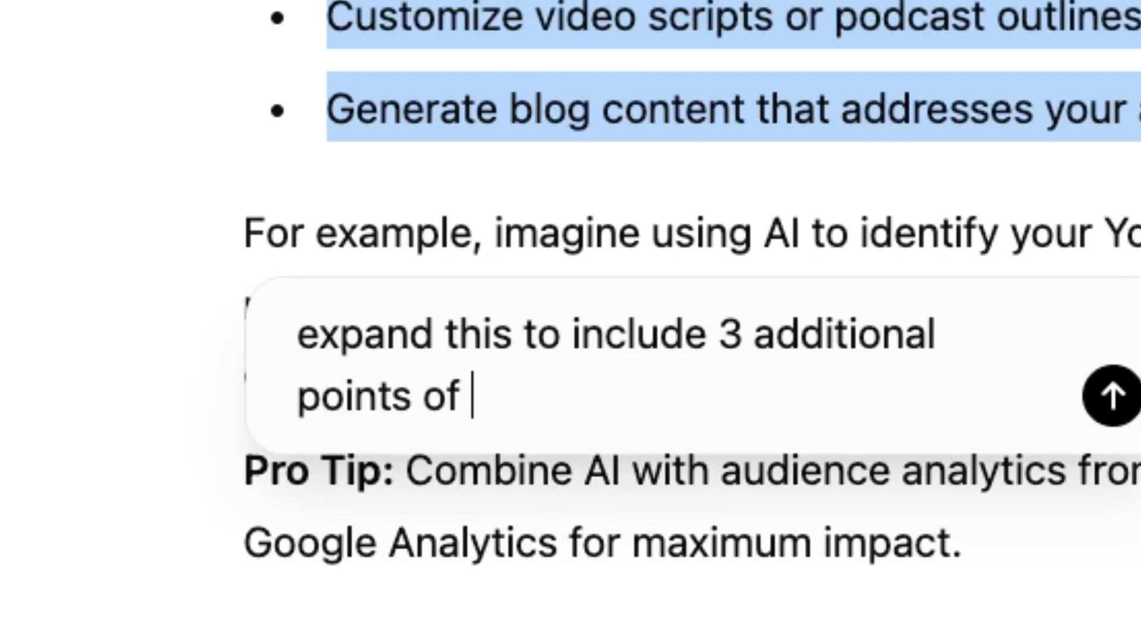
{"action": "type", "text": "personali"}
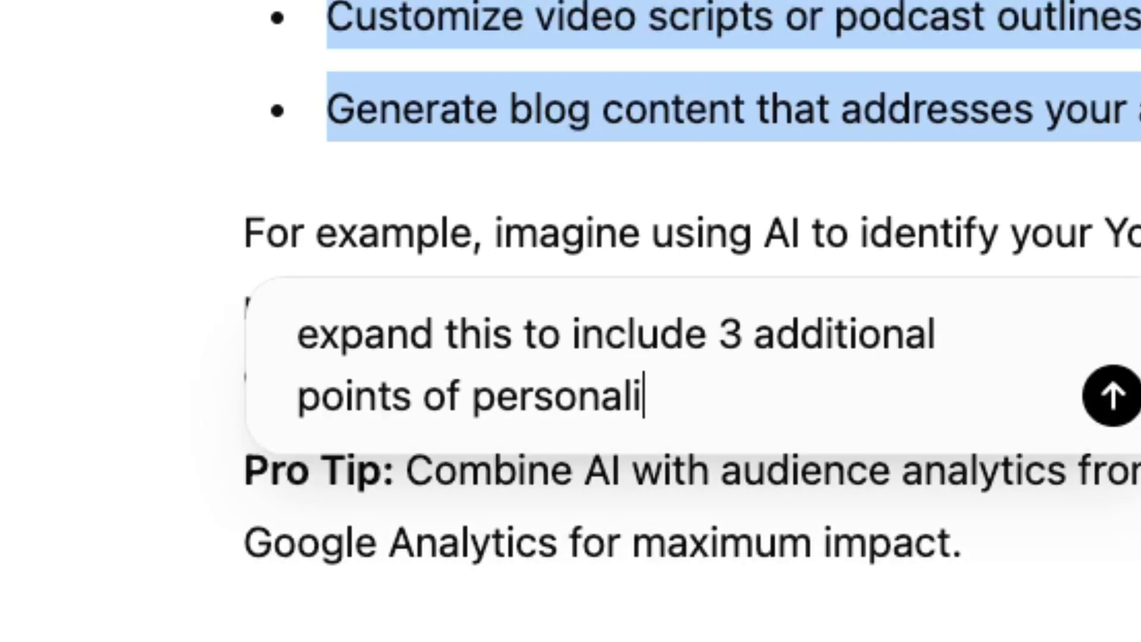
{"action": "type", "text": "zation at "}
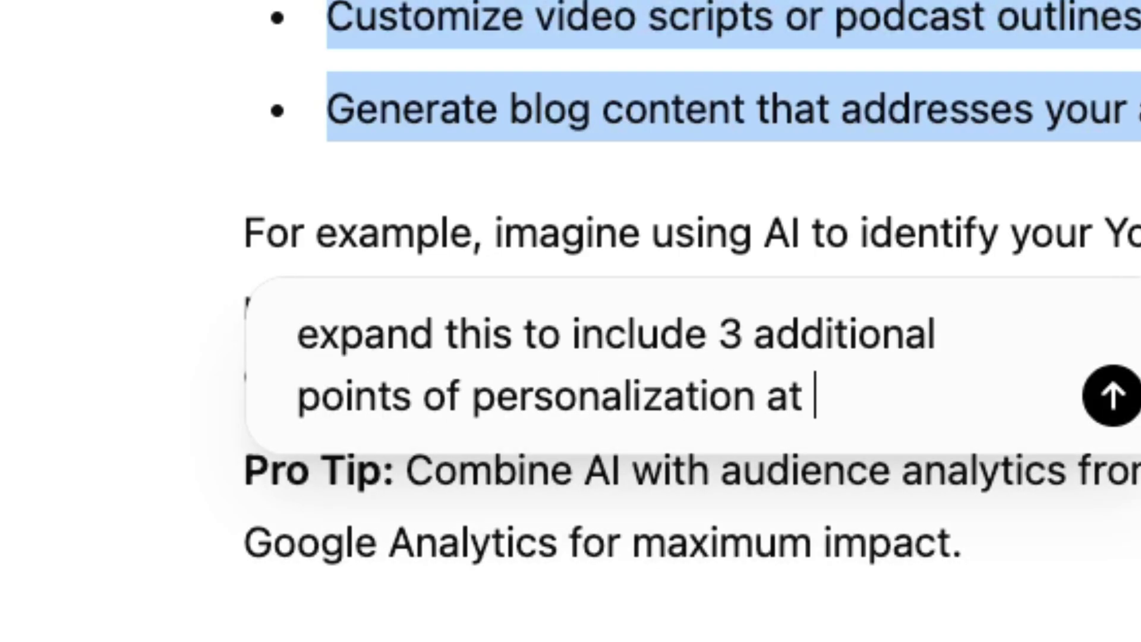
{"action": "type", "text": "Scale. "}
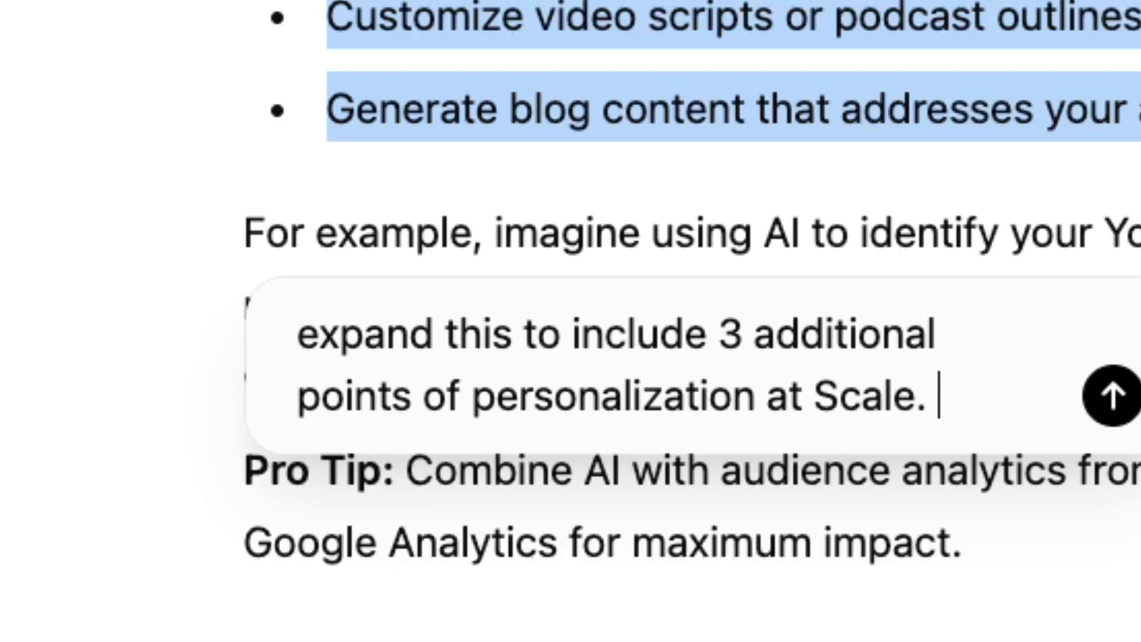
{"action": "type", "text": "Give me 3 "}
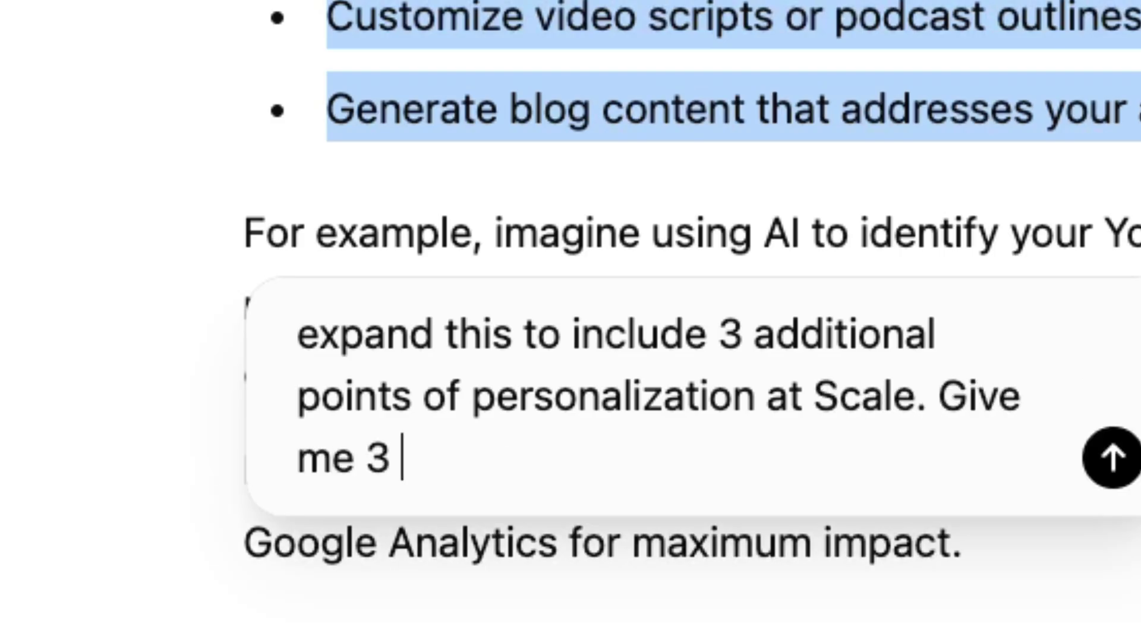
{"action": "type", "text": "specific ex"}
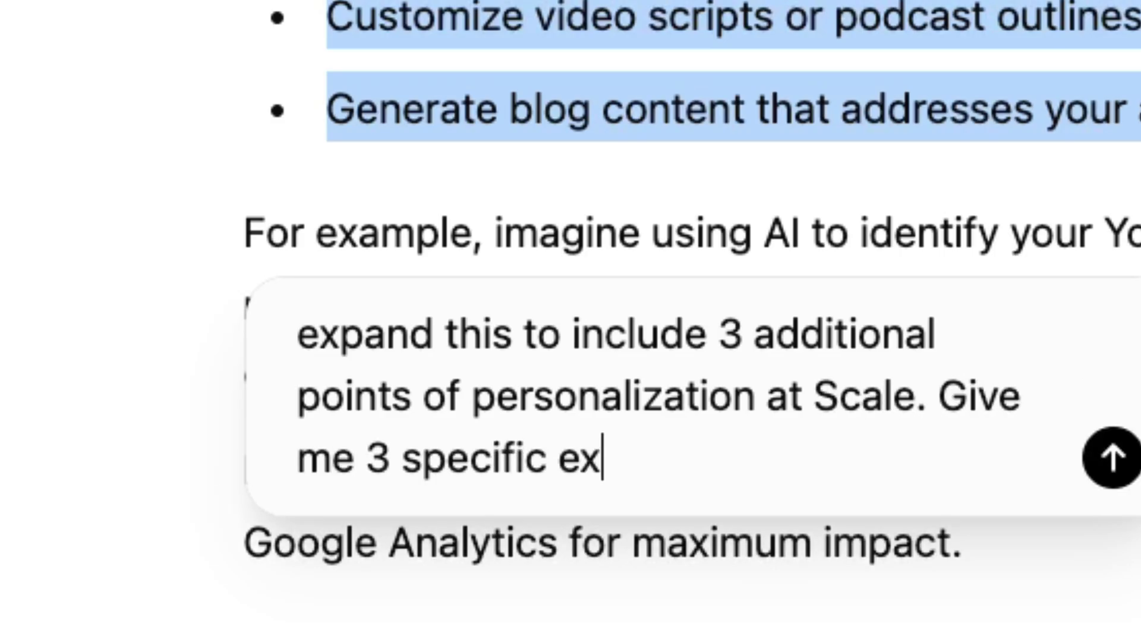
{"action": "type", "text": "amples of how this ha"}
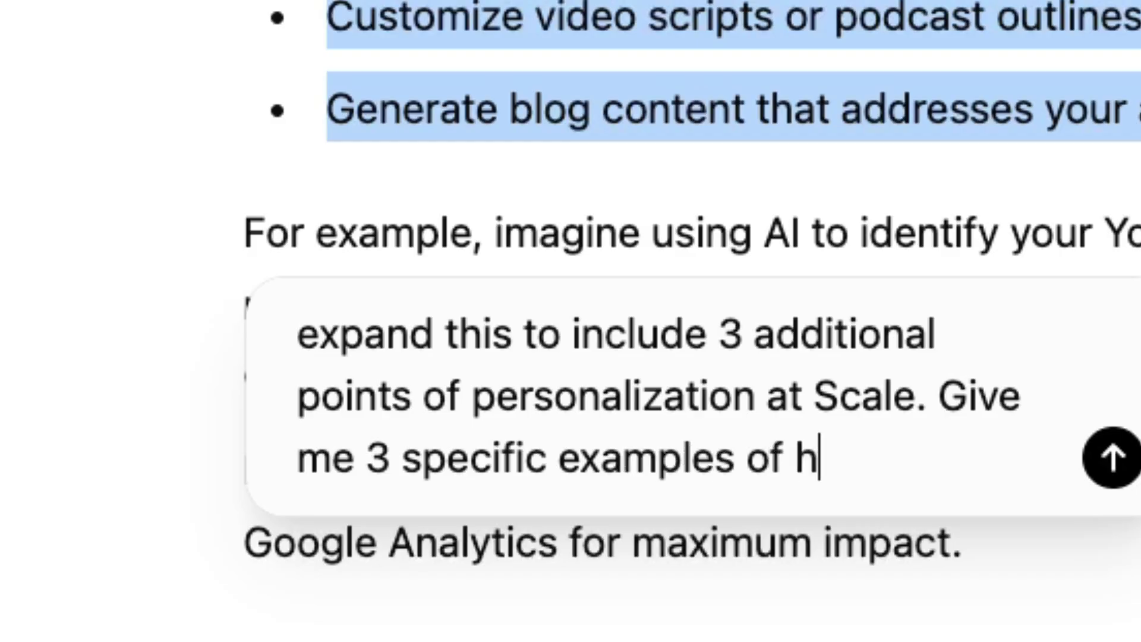
{"action": "type", "text": "s worked"}
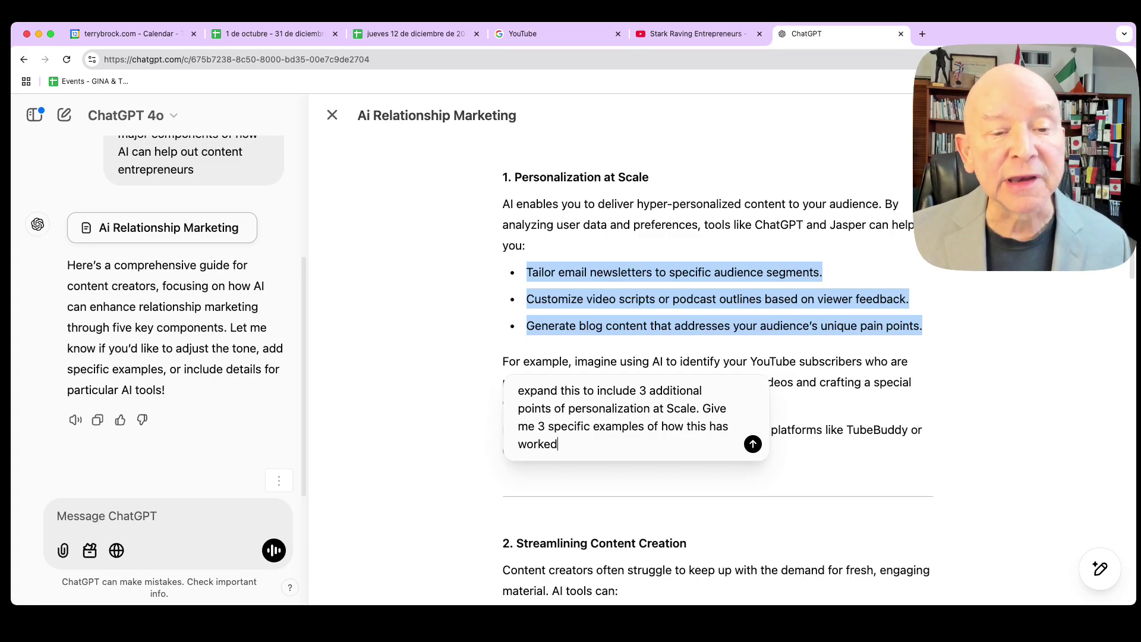
Send the expand request and select ChatGPT's summary of the six-bullet edit.
{"action": "key", "text": "Return"}
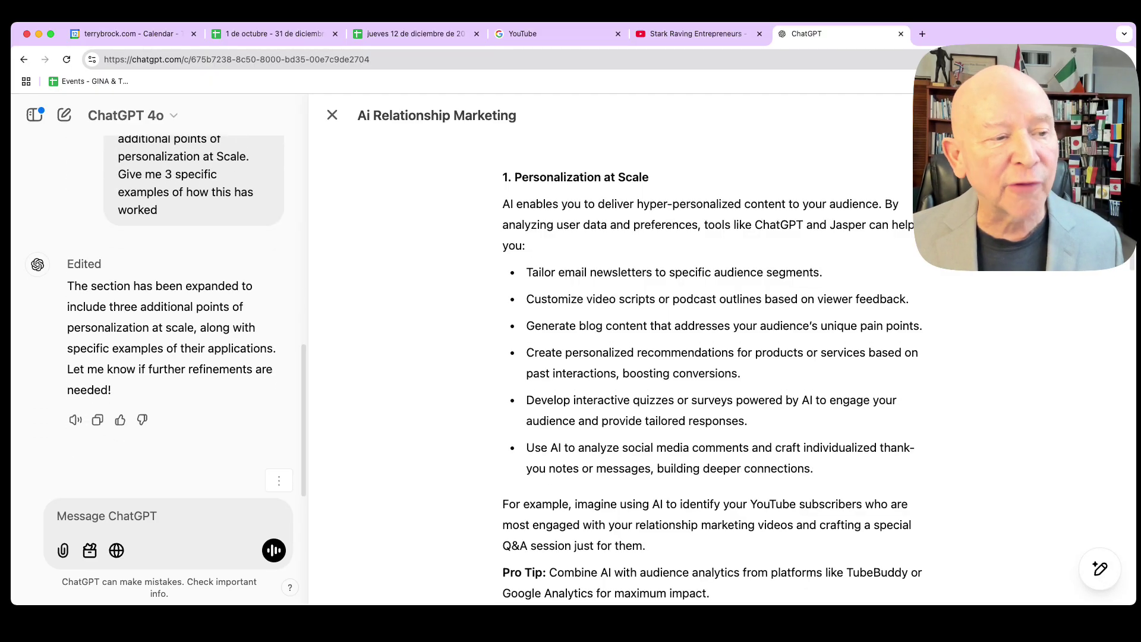
{"action": "left_click_drag", "start_coordinate": [88, 286], "coordinate": [113, 389]}
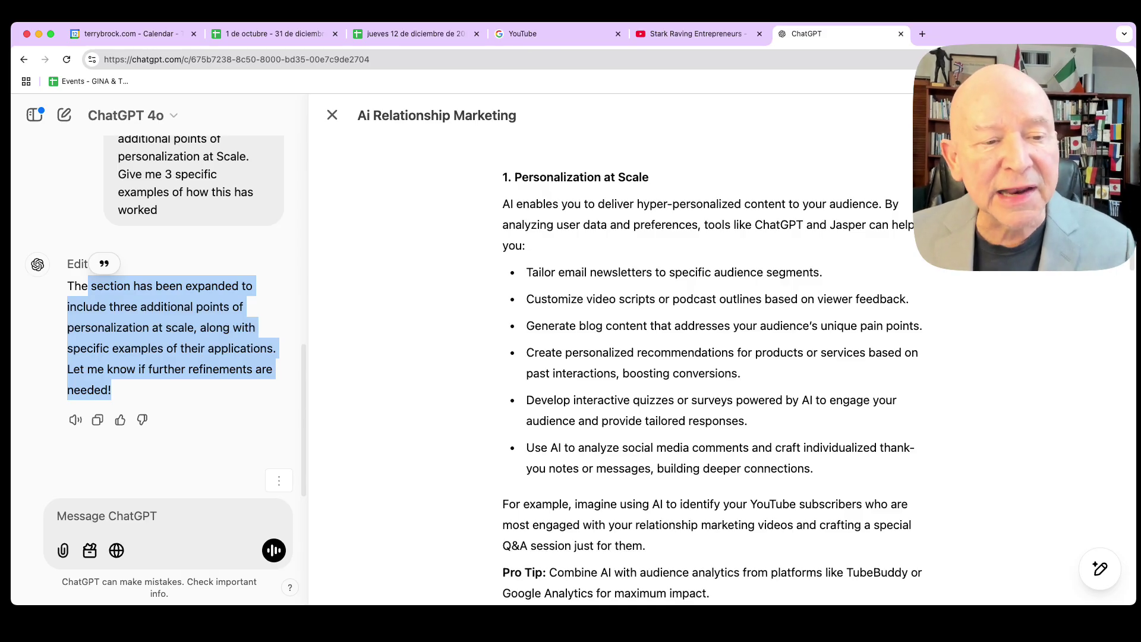
{"action": "left_click_drag", "start_coordinate": [526, 352], "coordinate": [737, 373]}
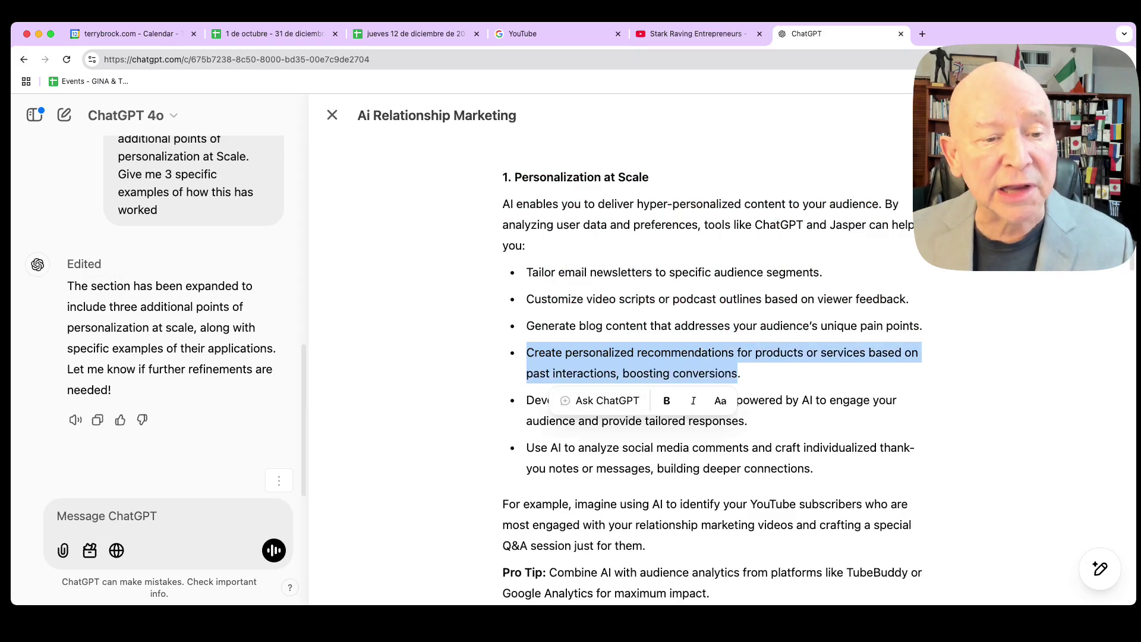
{"action": "left_click", "coordinate": [526, 399]}
{"action": "left_click_drag", "start_coordinate": [526, 400], "coordinate": [747, 421]}
{"action": "left_click", "coordinate": [741, 373]}
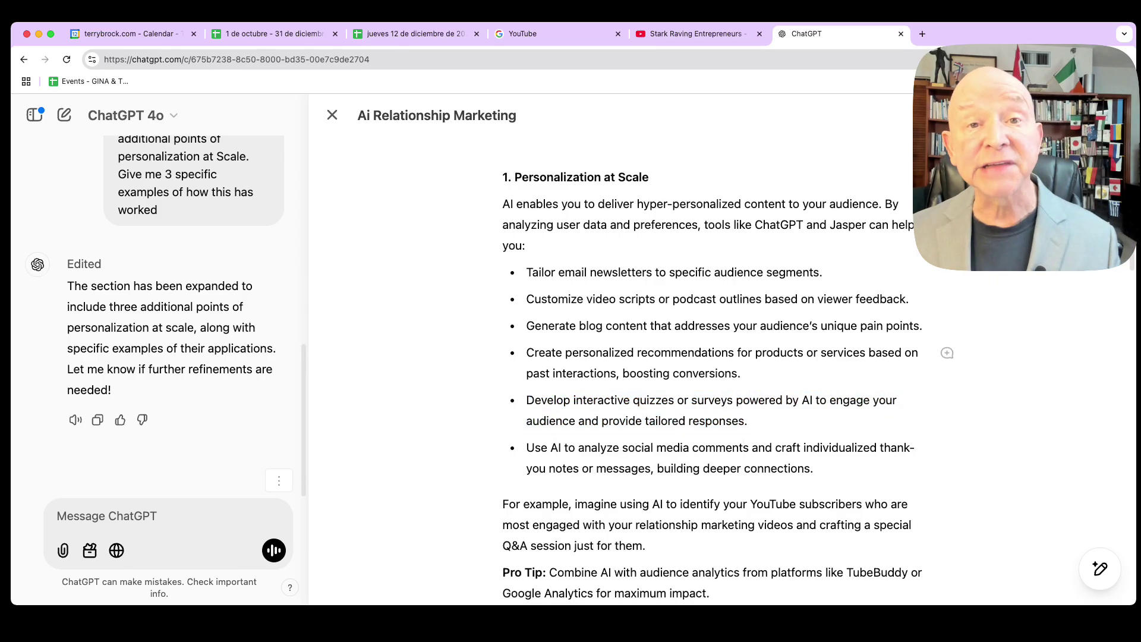
{"action": "key", "text": "super+Tab"}
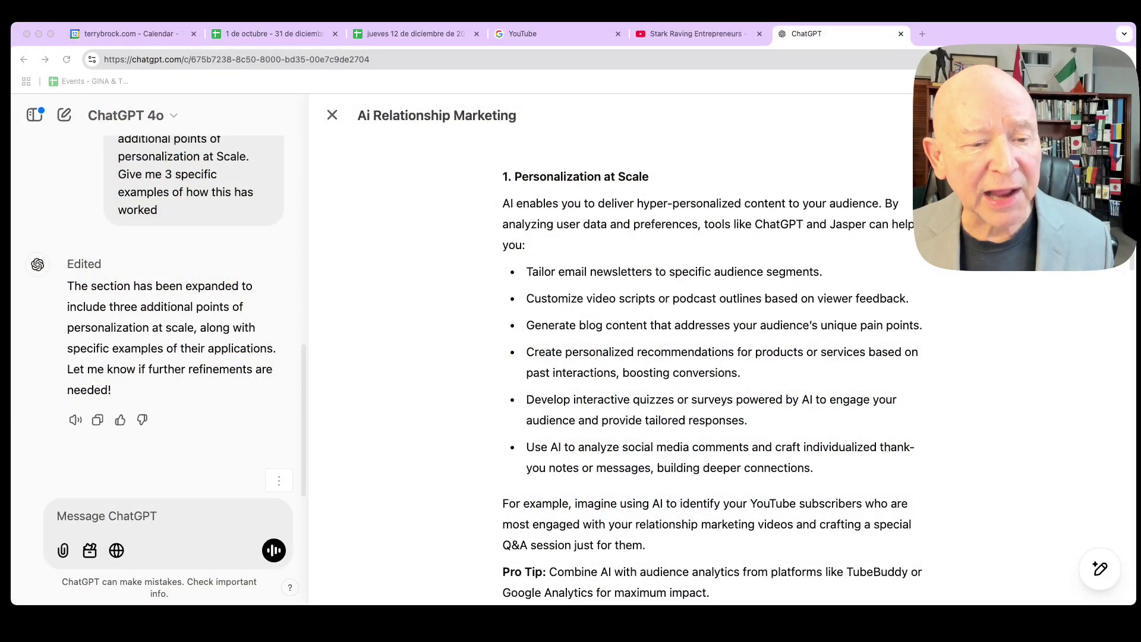
Ask ChatGPT to translate the six selected bullets into Spanish, placed right below.
{"action": "scroll", "coordinate": [707, 368], "scroll_direction": "down", "scroll_amount": 2}
{"action": "scroll", "coordinate": [707, 369], "scroll_direction": "up", "scroll_amount": 3}
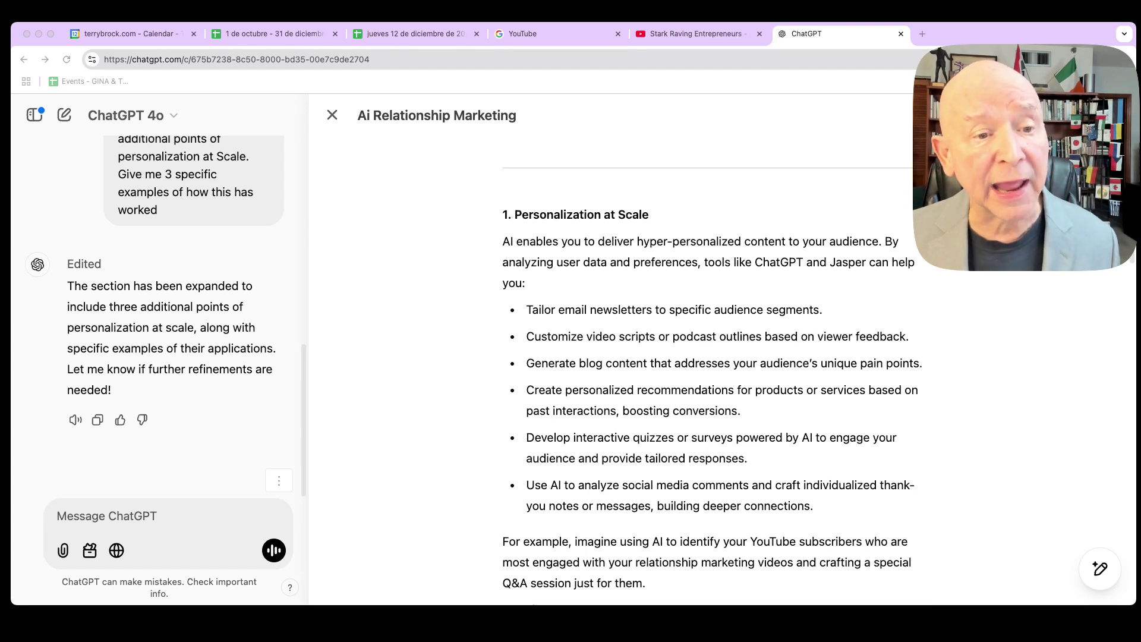
{"action": "left_click", "coordinate": [740, 410]}
{"action": "left_click_drag", "start_coordinate": [527, 310], "coordinate": [813, 506]}
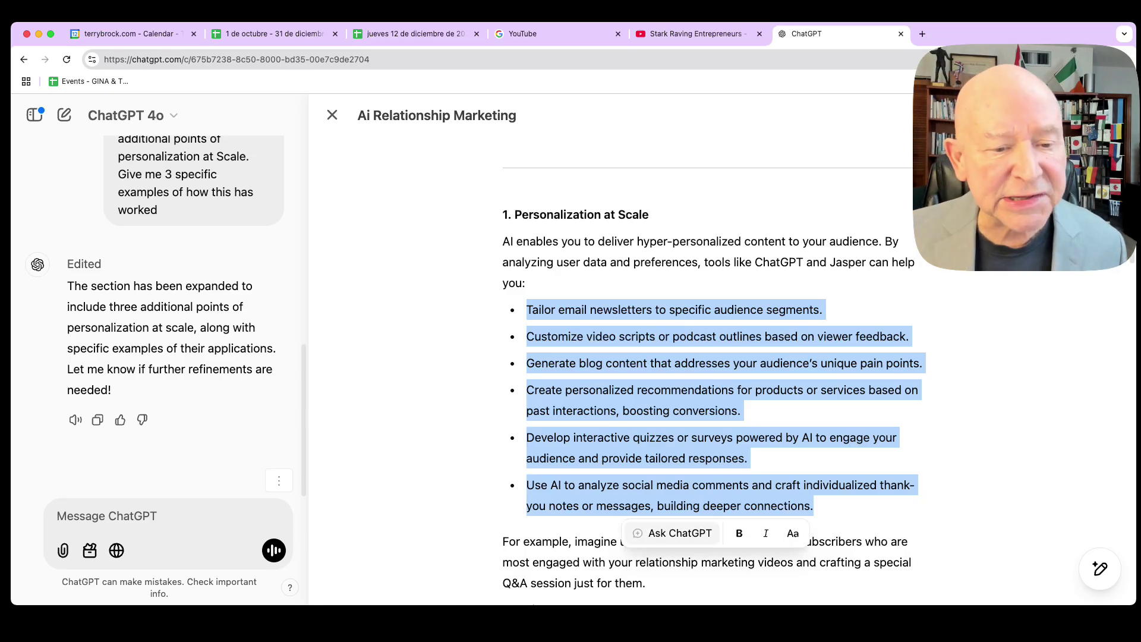
{"action": "left_click", "coordinate": [675, 533]}
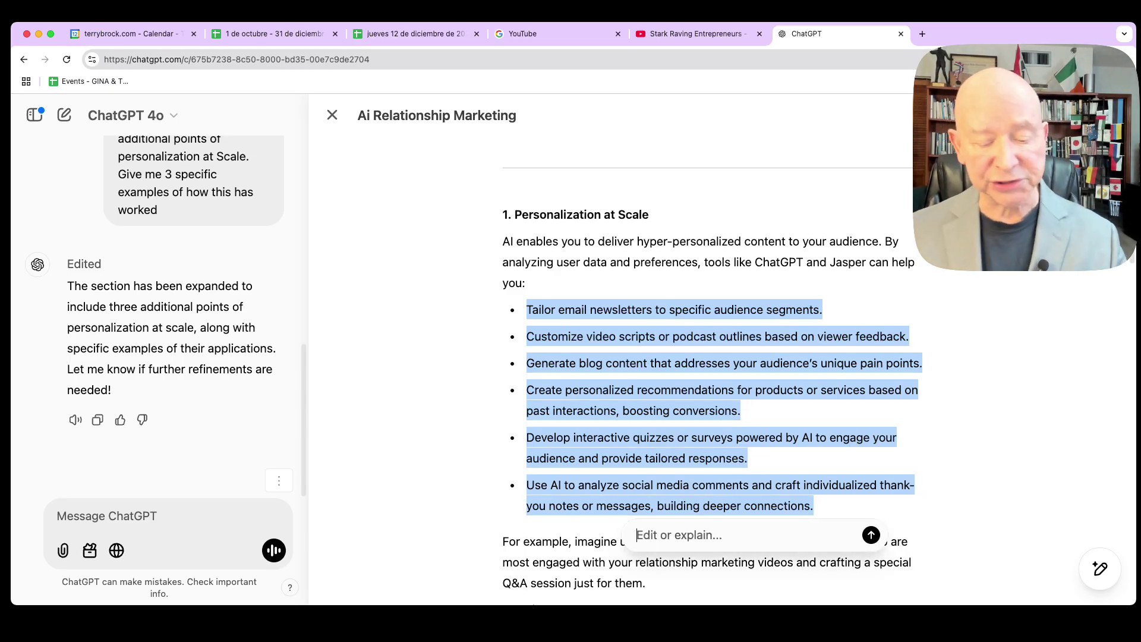
{"action": "type", "text": "Tran"}
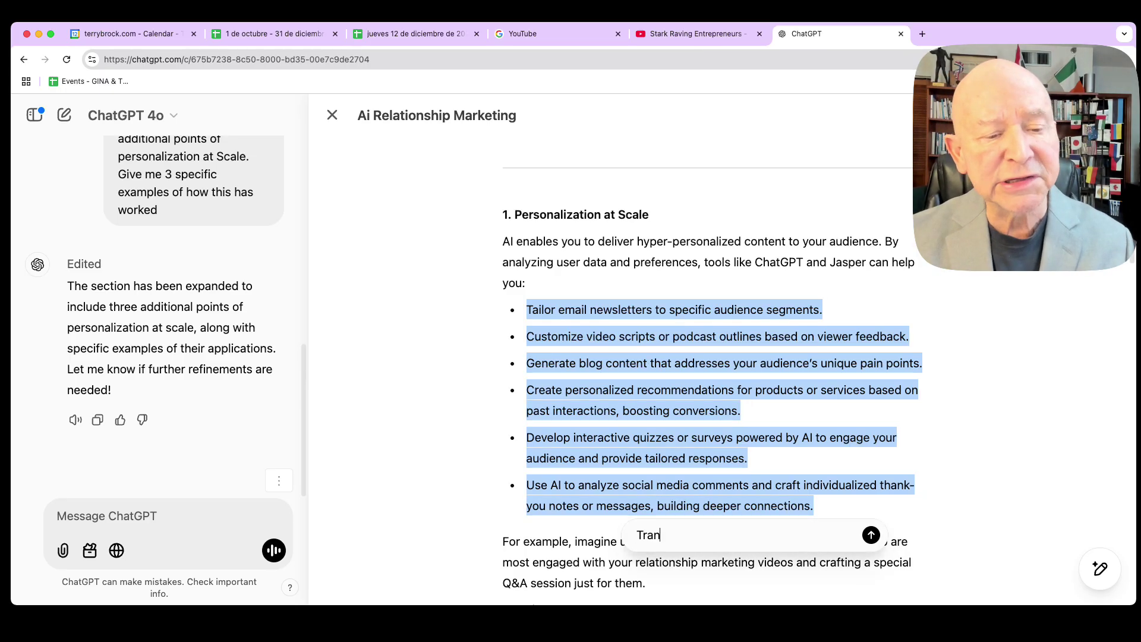
{"action": "type", "text": "sl"}
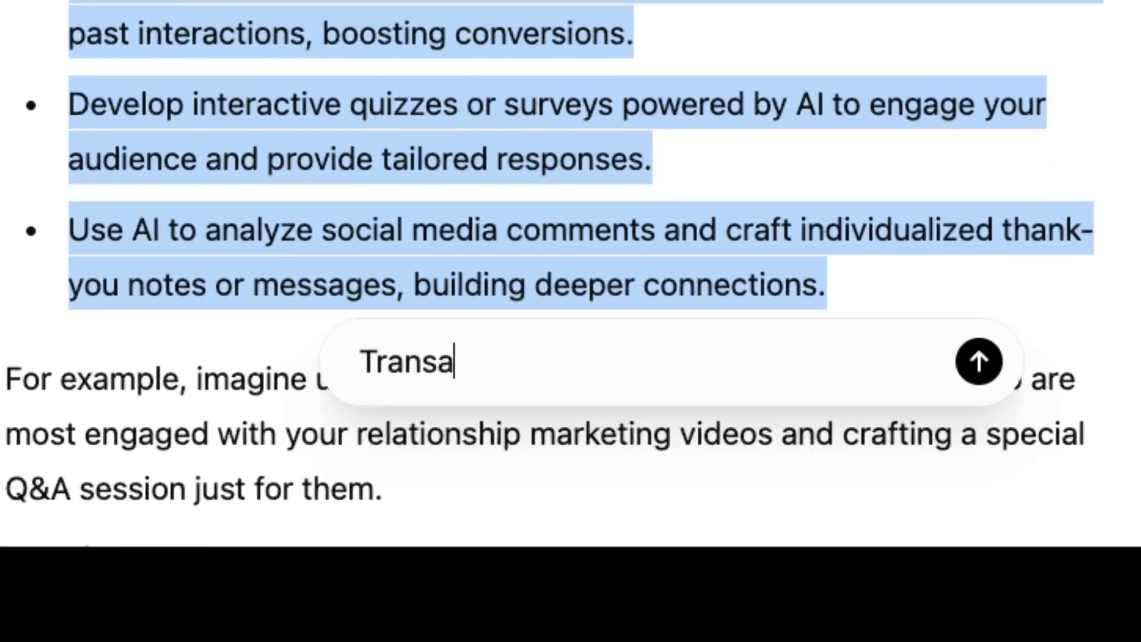
{"action": "type", "text": "ate the"}
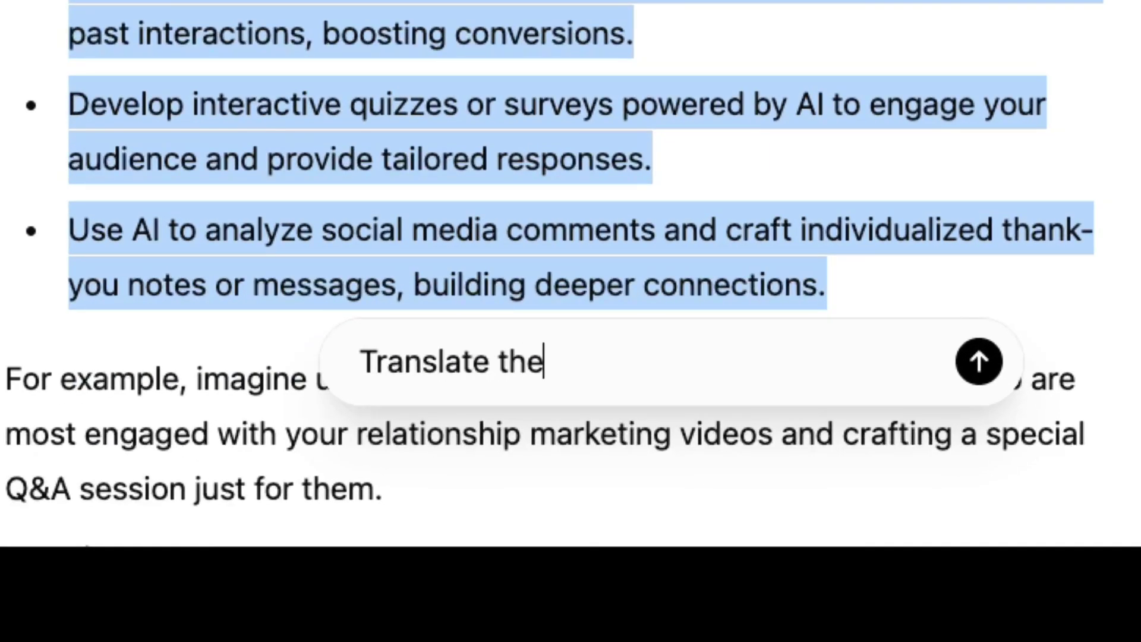
{"action": "type", "text": "se into Spanish"}
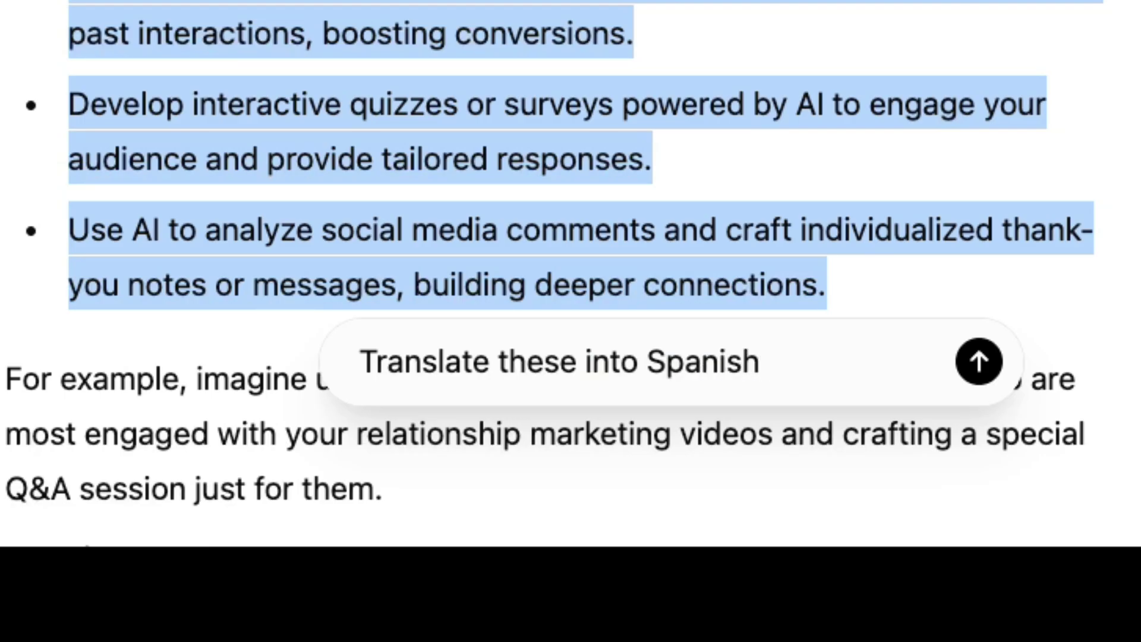
{"action": "type", "text": " andp"}
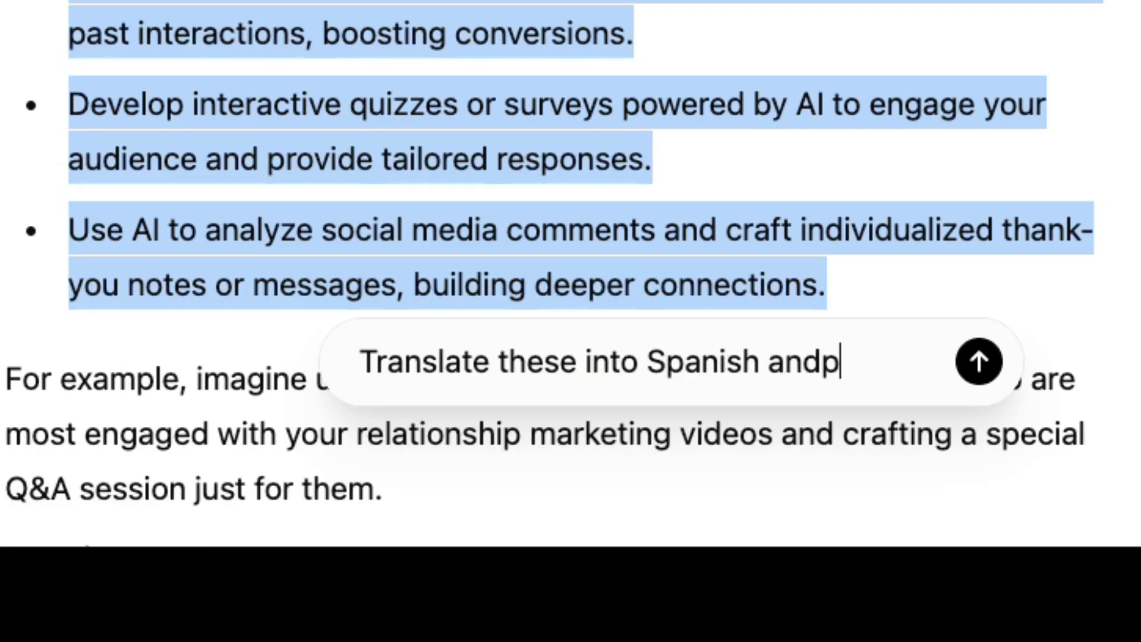
{"action": "key", "text": "BackSpace"}
{"action": "type", "text": " place the "}
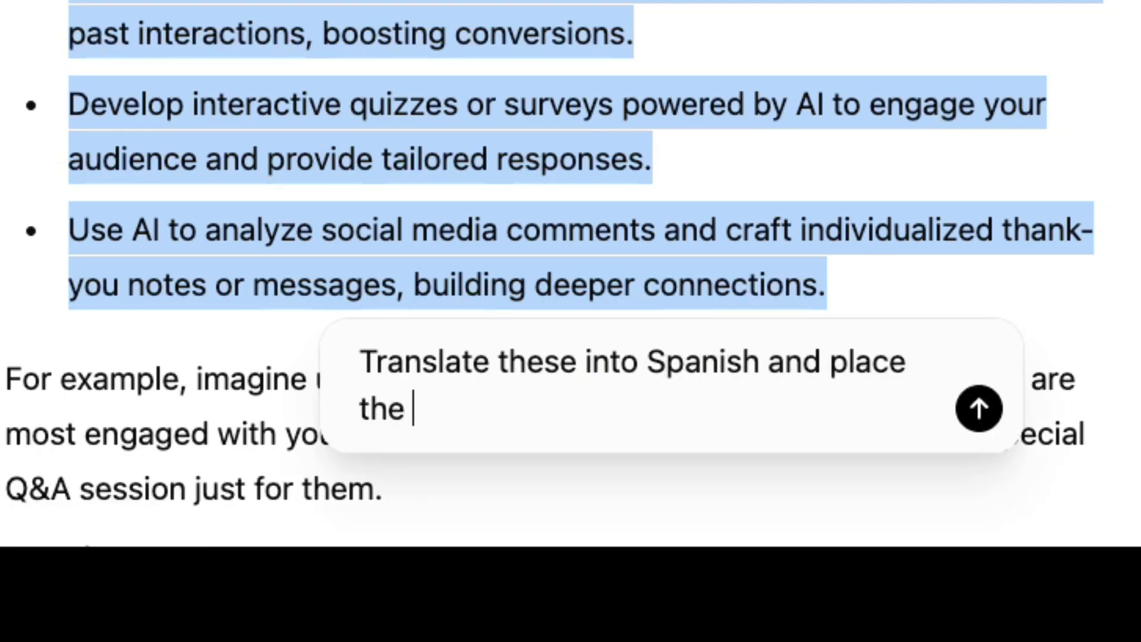
{"action": "type", "text": "output "}
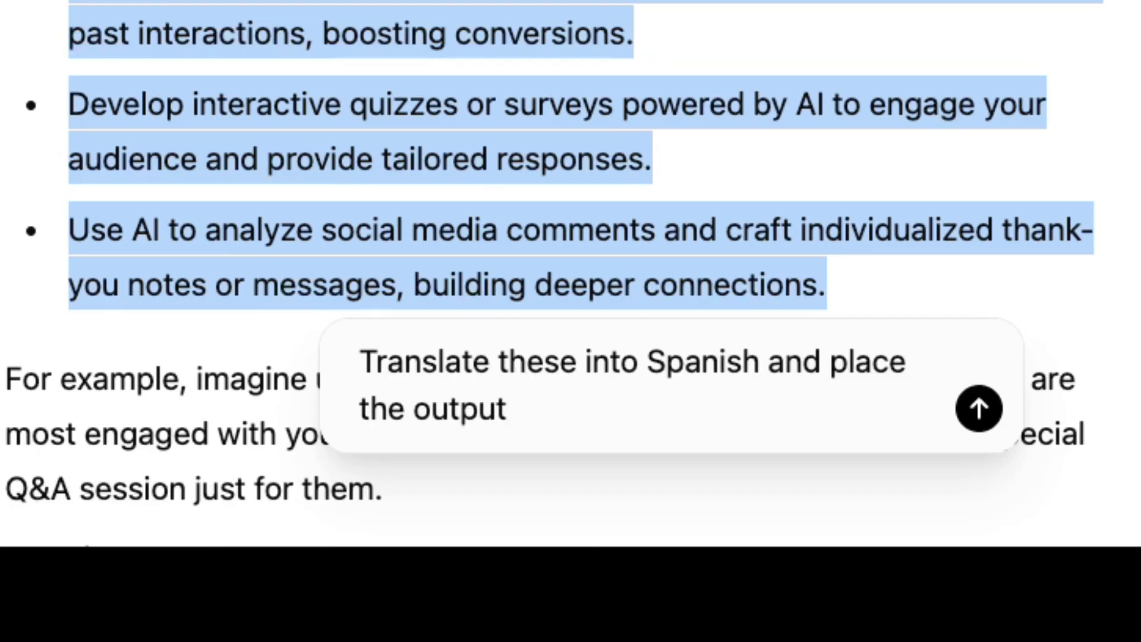
{"action": "type", "text": "right below"}
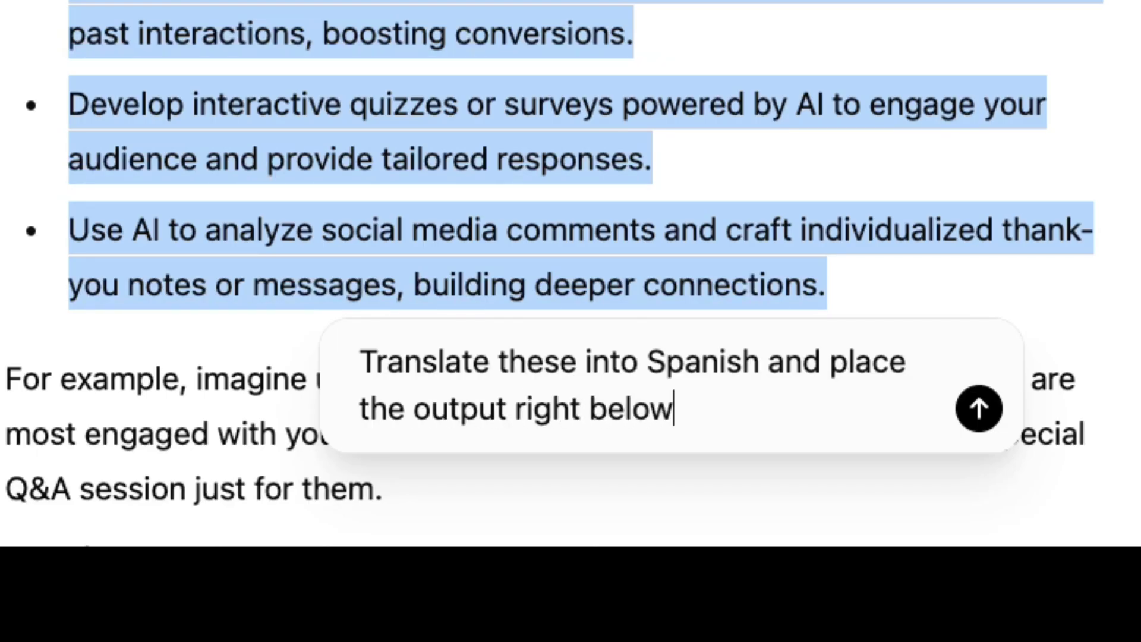
{"action": "key", "text": "Return"}
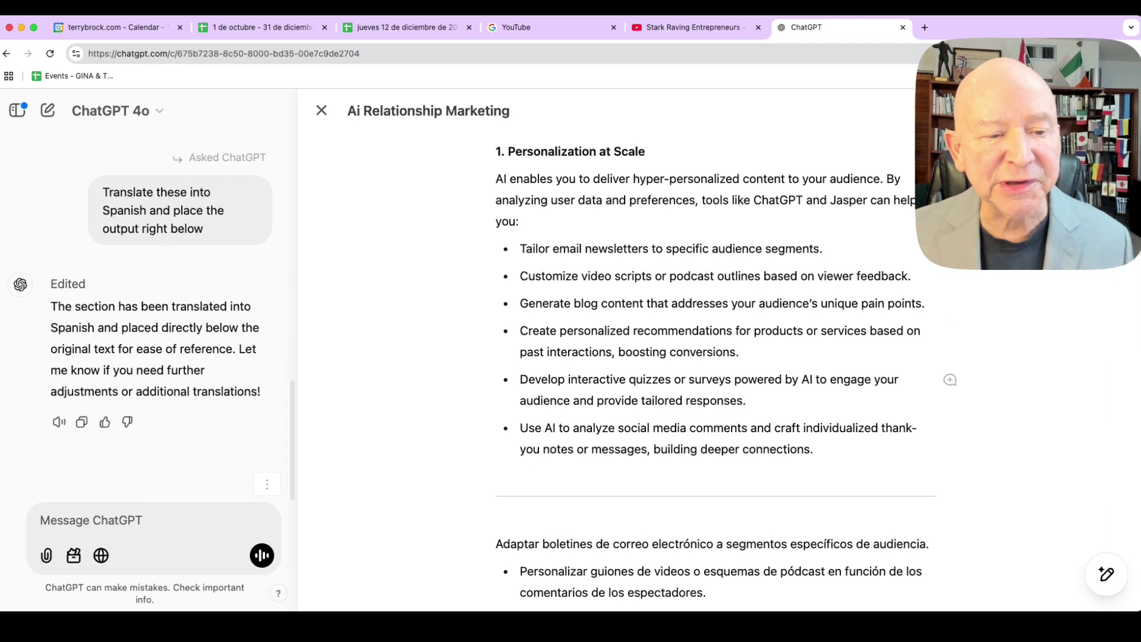
{"action": "scroll", "coordinate": [653, 321], "scroll_direction": "down", "scroll_amount": 5}
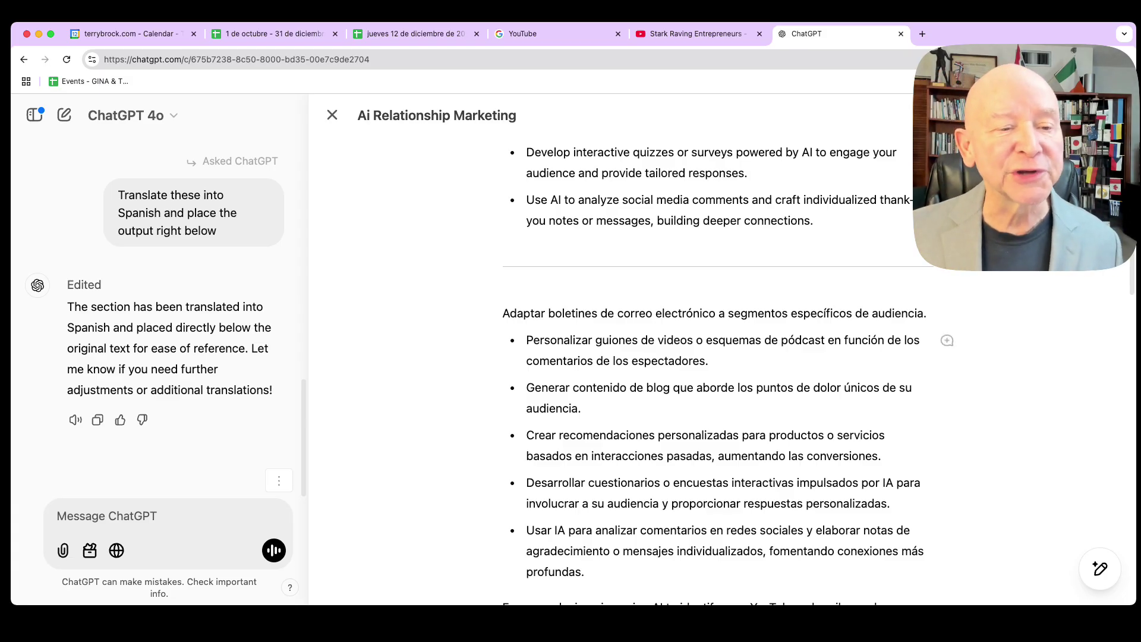
{"action": "scroll", "coordinate": [728, 373], "scroll_direction": "up", "scroll_amount": 3}
{"action": "scroll", "coordinate": [727, 373], "scroll_direction": "up", "scroll_amount": 2}
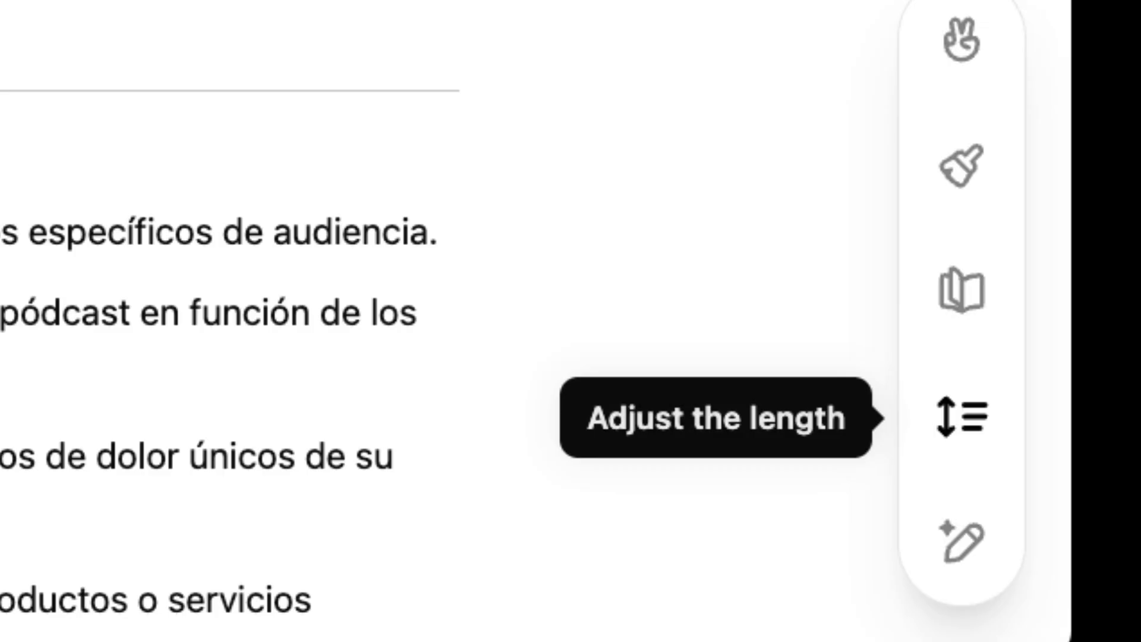
{"action": "left_click", "coordinate": [961, 417]}
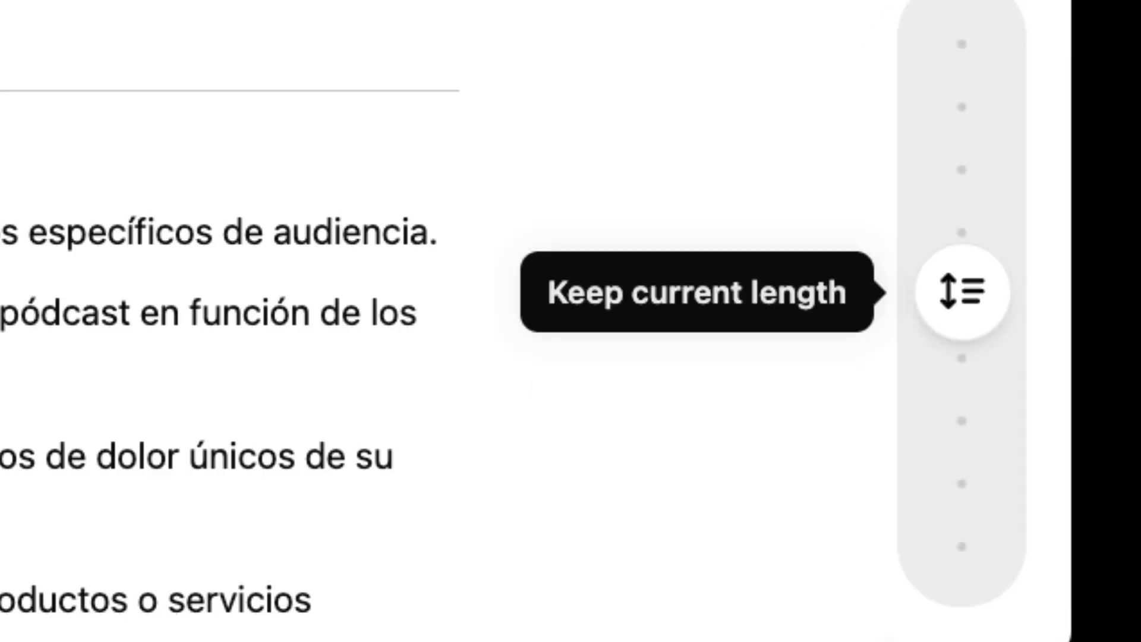
{"action": "left_click_drag", "start_coordinate": [962, 291], "coordinate": [962, 324]}
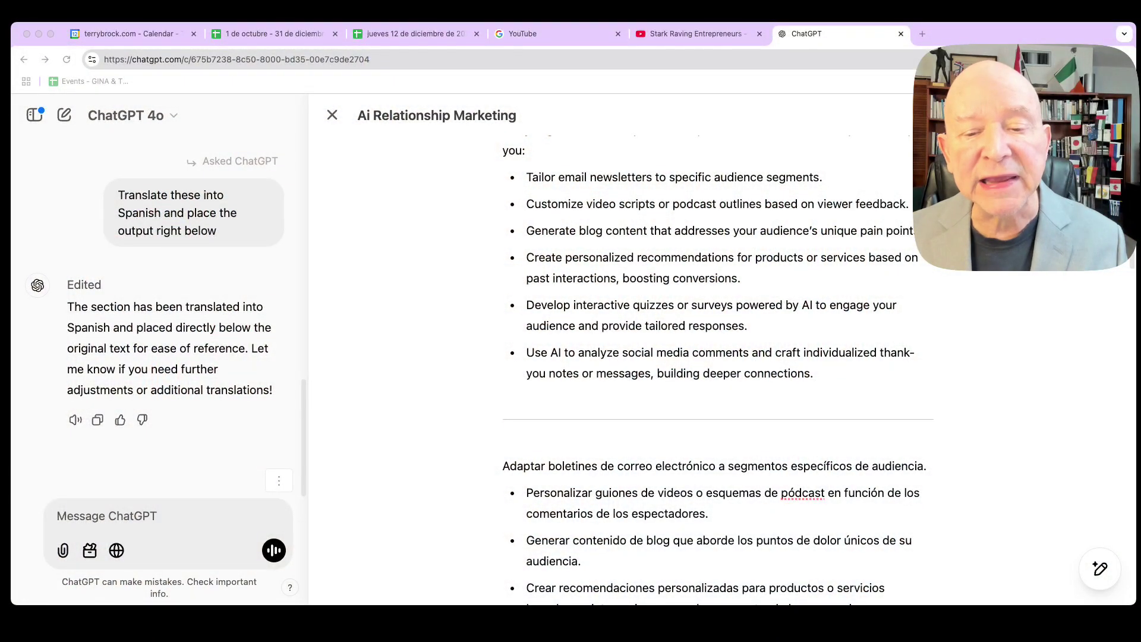
{"action": "mouse_move", "coordinate": [1100, 569]}
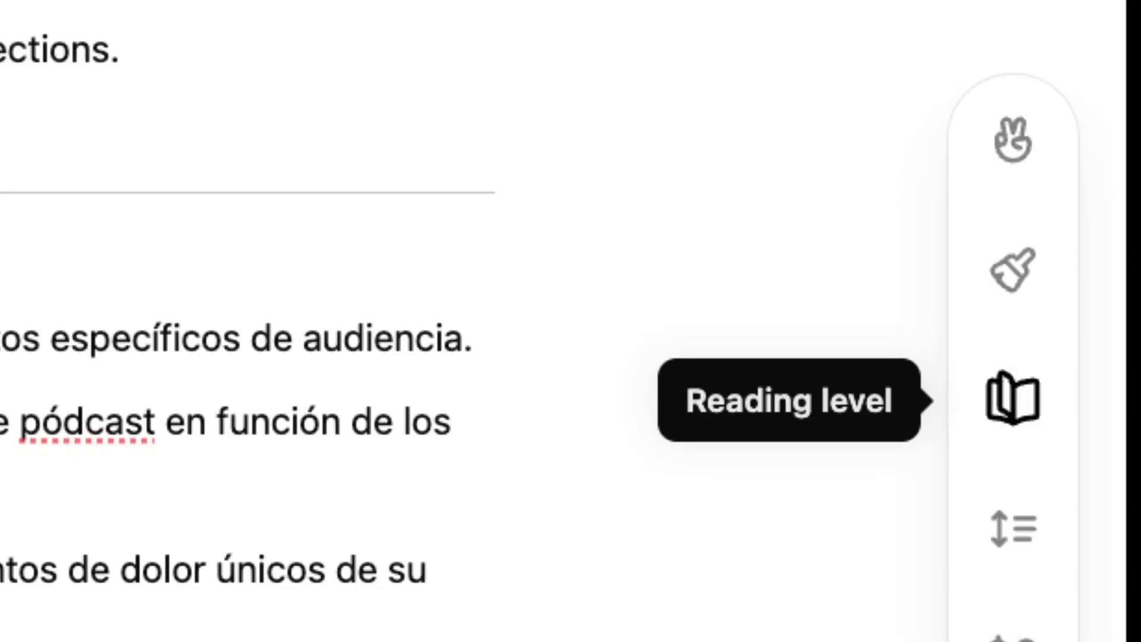
{"action": "left_click", "coordinate": [1013, 399]}
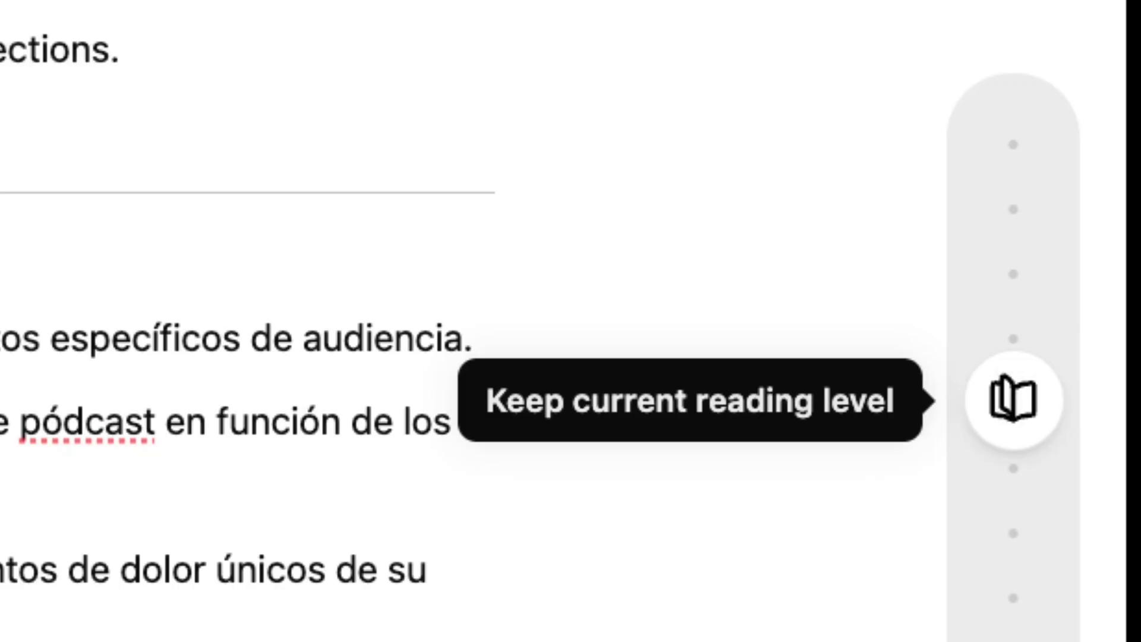
{"action": "left_click_drag", "start_coordinate": [1013, 398], "coordinate": [1013, 619]}
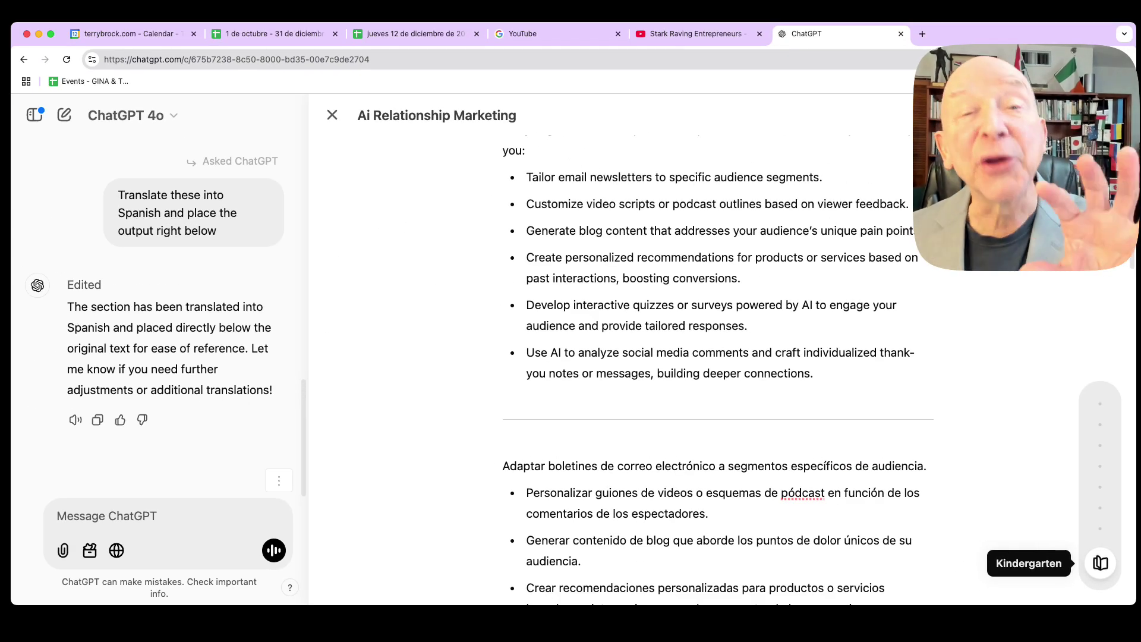
{"action": "left_click_drag", "start_coordinate": [1100, 563], "coordinate": [1100, 434]}
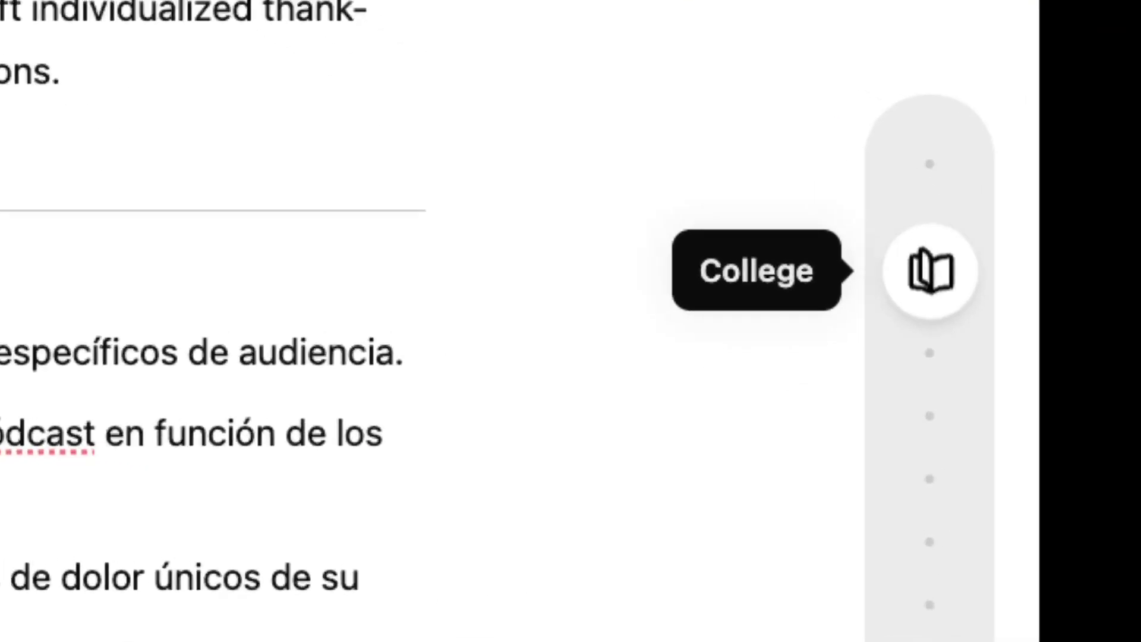
{"action": "left_click_drag", "start_coordinate": [1044, 368], "coordinate": [1041, 323]}
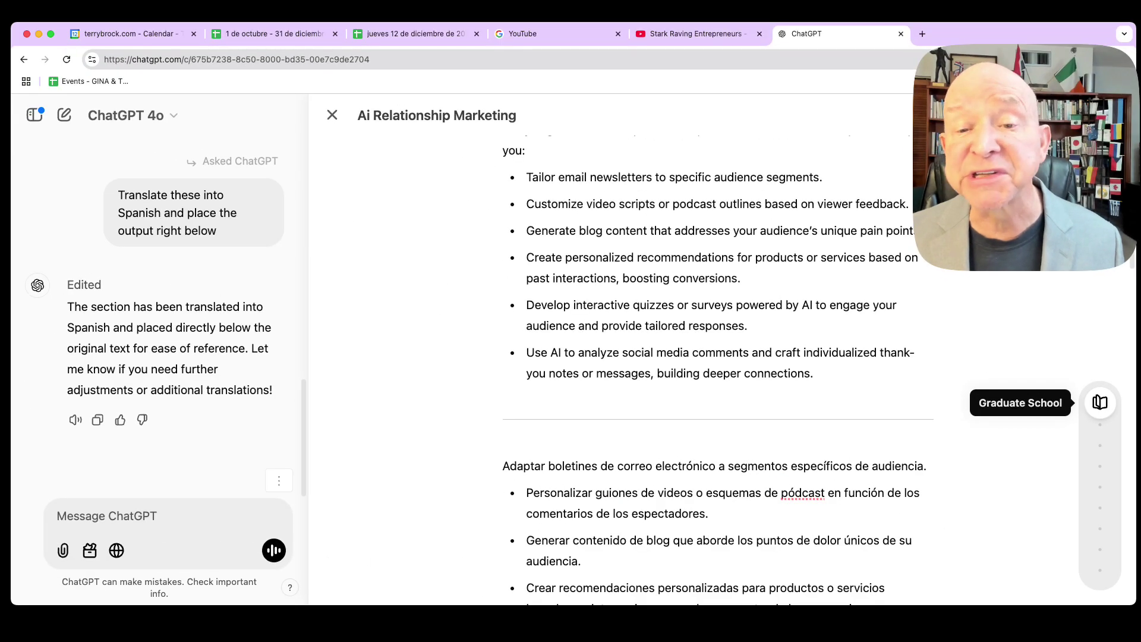
{"action": "left_click", "coordinate": [526, 353]}
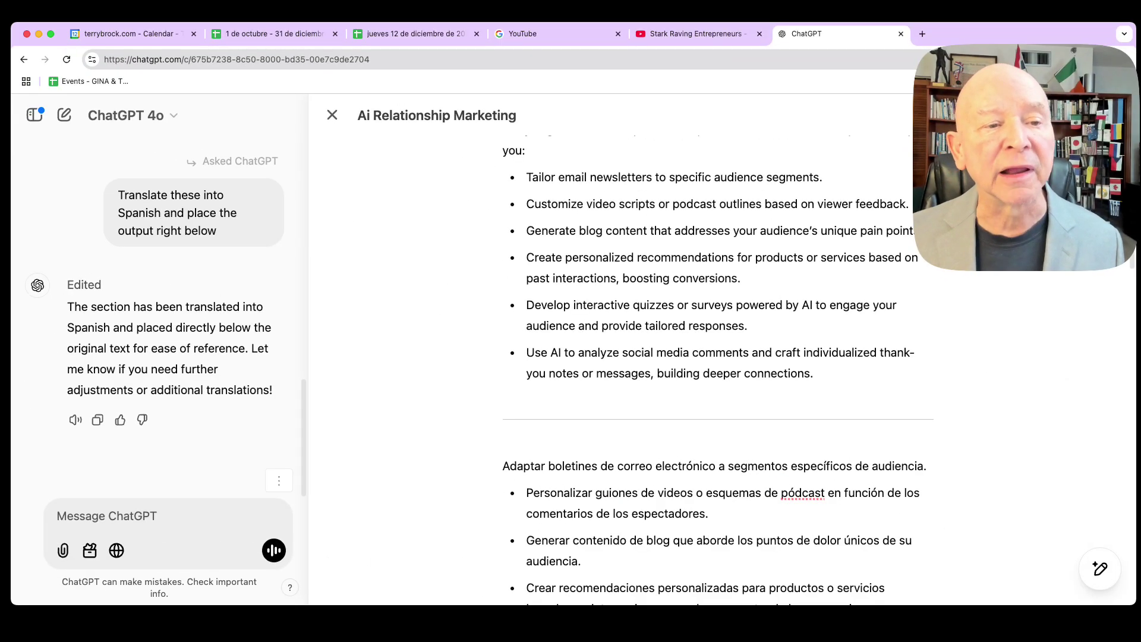
Rewrite the first two English bullets at the Graduate School reading level.
{"action": "left_click_drag", "start_coordinate": [526, 177], "coordinate": [909, 203]}
{"action": "mouse_move", "coordinate": [1100, 569]}
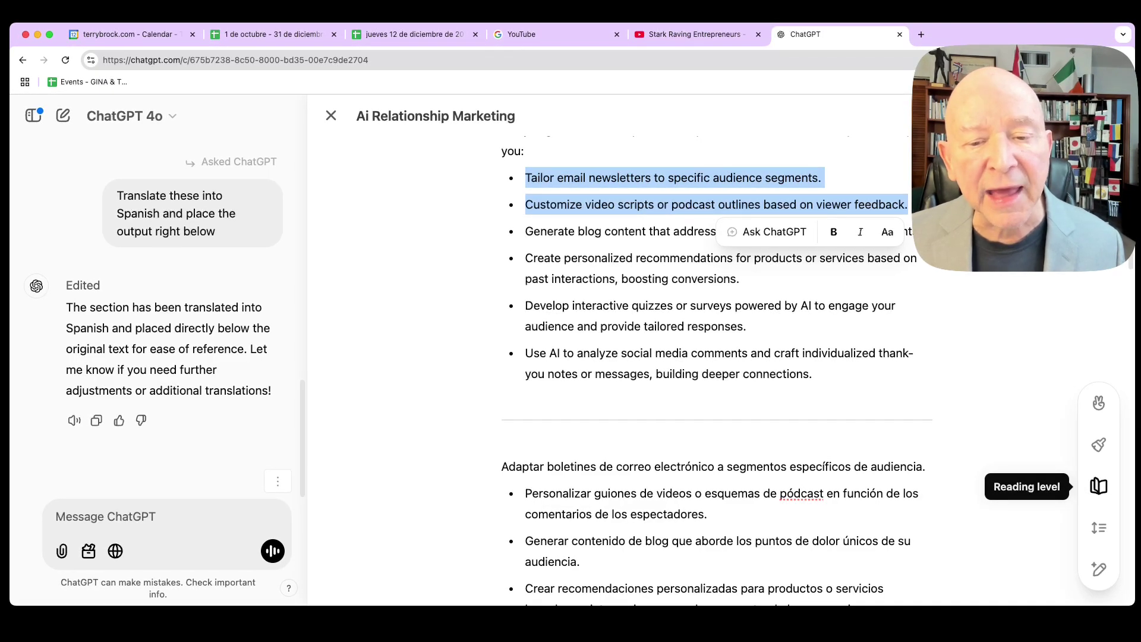
{"action": "left_click", "coordinate": [1099, 486]}
{"action": "left_click_drag", "start_coordinate": [1099, 486], "coordinate": [1099, 403]}
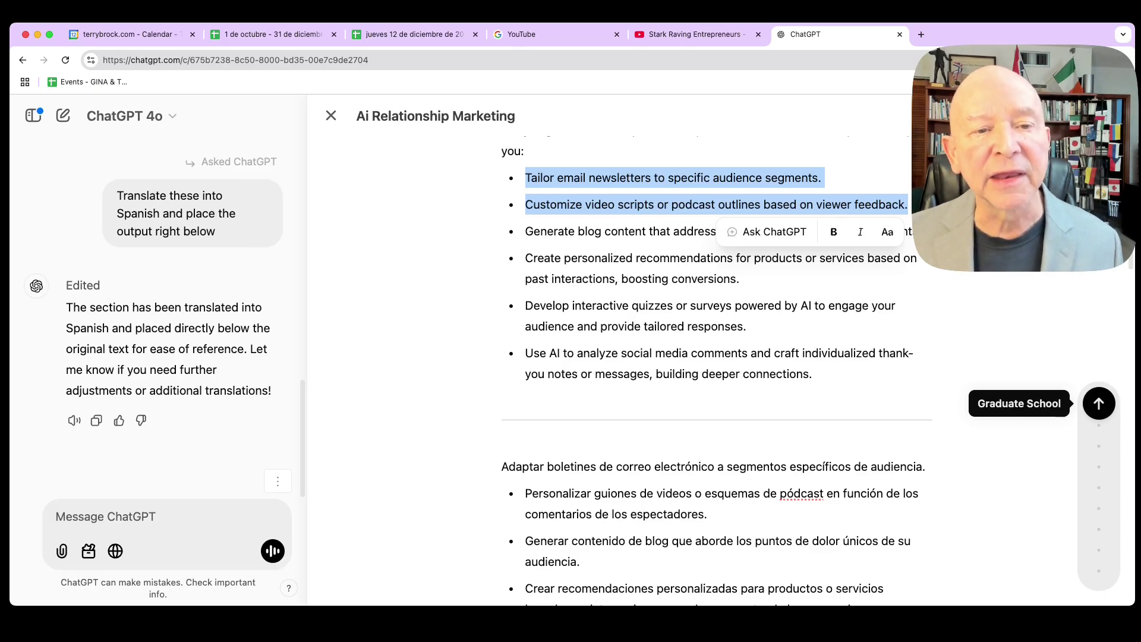
{"action": "left_click", "coordinate": [1099, 403]}
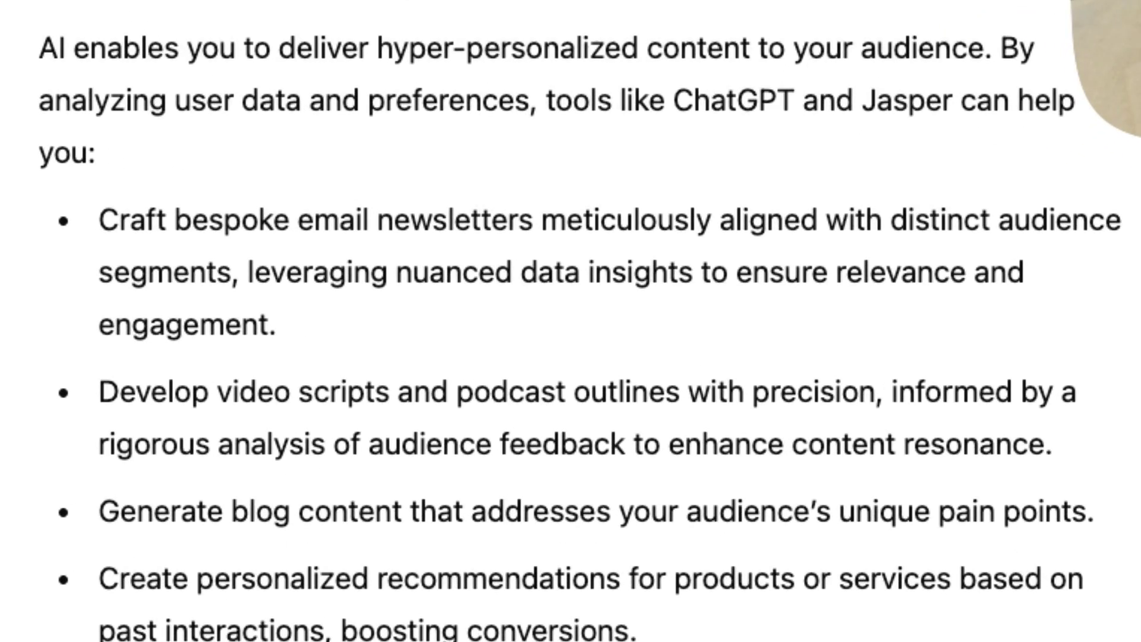
{"action": "left_click_drag", "start_coordinate": [542, 220], "coordinate": [277, 324]}
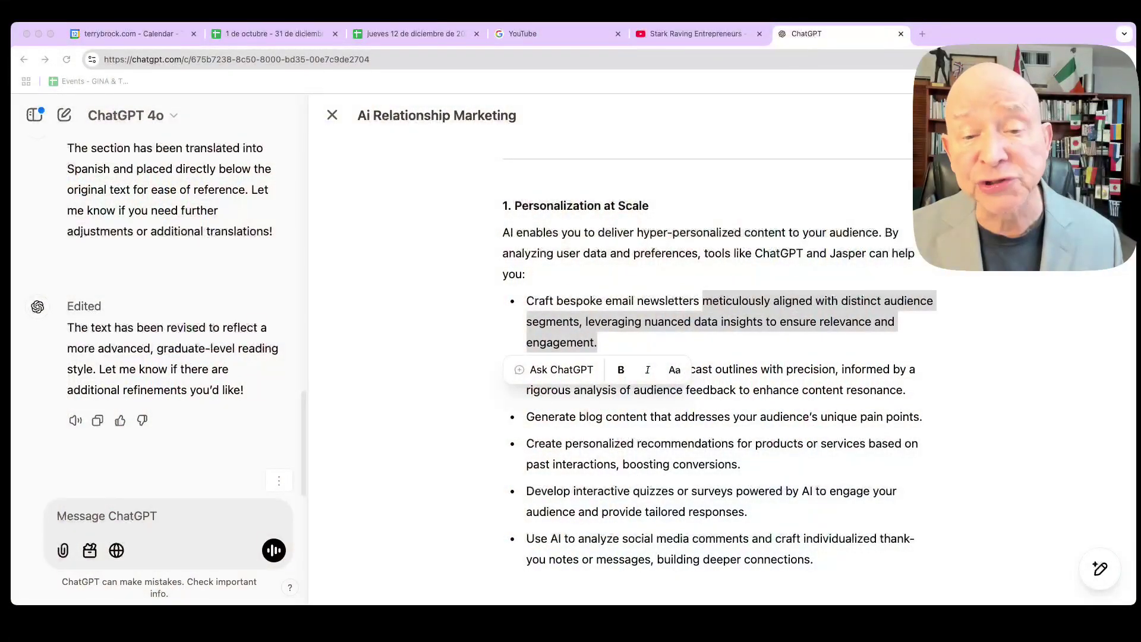
{"action": "left_click", "coordinate": [1099, 569]}
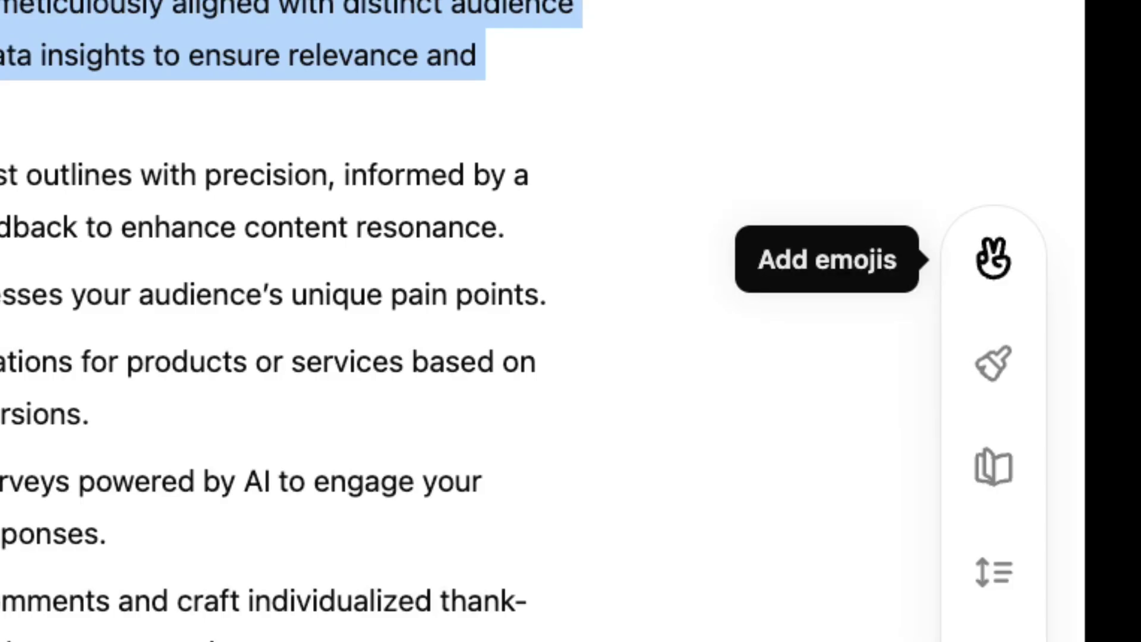
Select the first two rewritten bullets and add emojis to them using the Words option.
{"action": "left_click", "coordinate": [993, 260]}
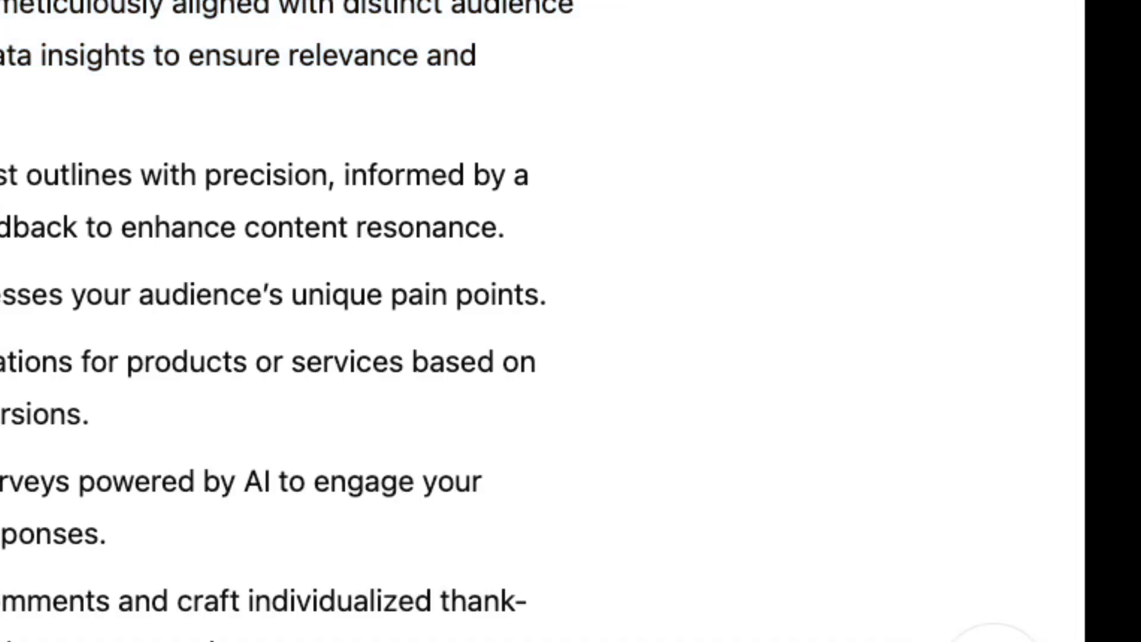
{"action": "left_click_drag", "start_coordinate": [0, 3], "coordinate": [504, 227]}
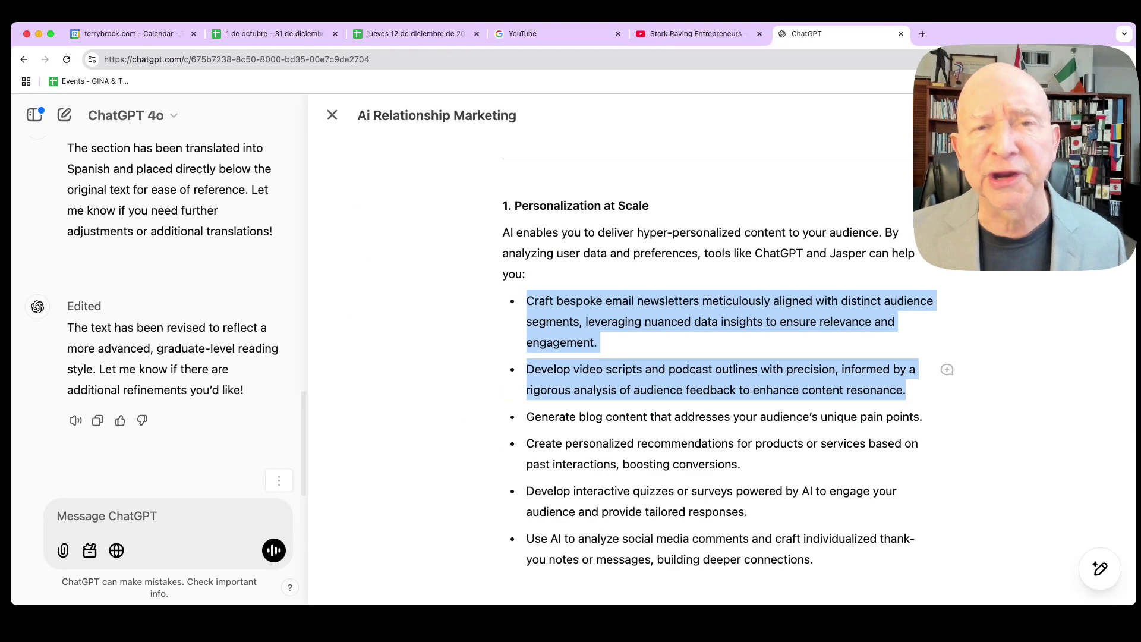
{"action": "mouse_move", "coordinate": [1100, 569]}
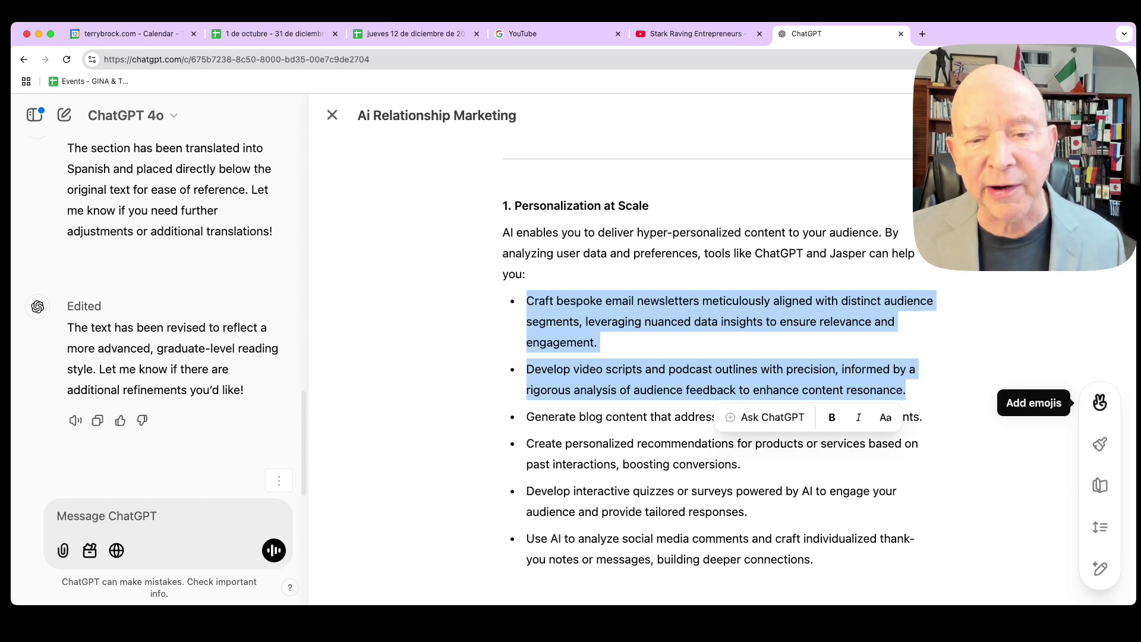
{"action": "left_click", "coordinate": [1100, 402]}
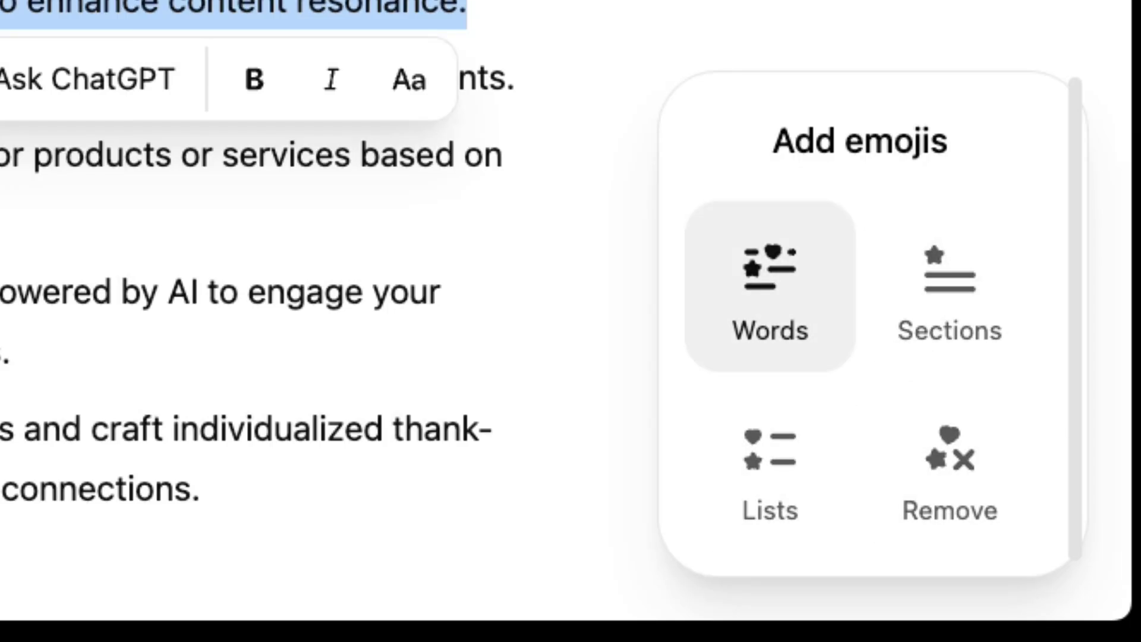
{"action": "left_click", "coordinate": [770, 286]}
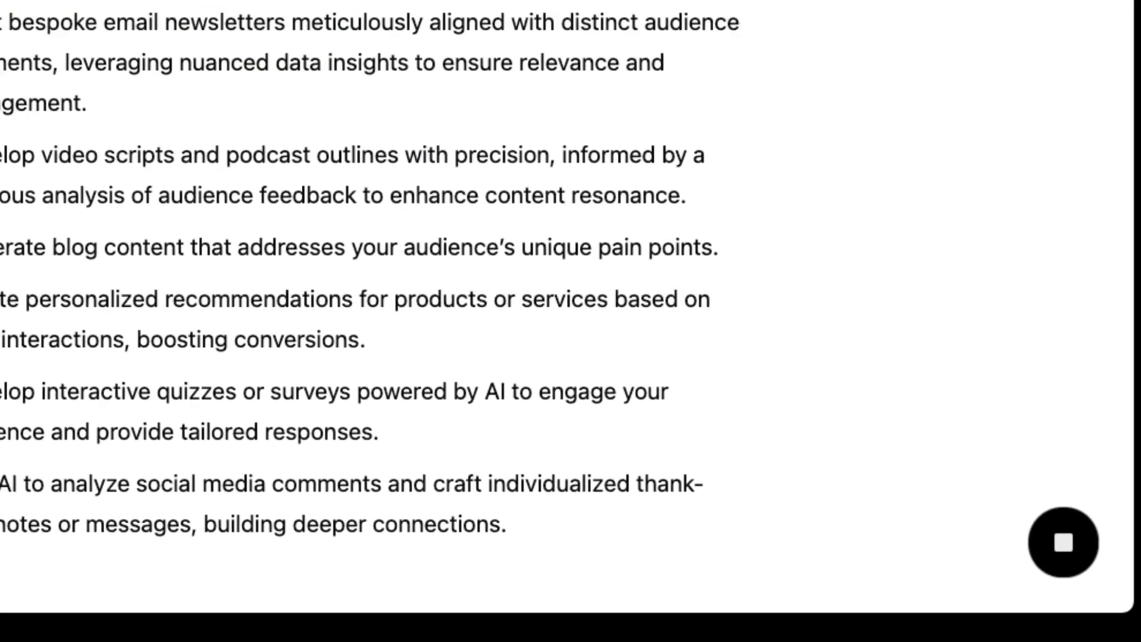